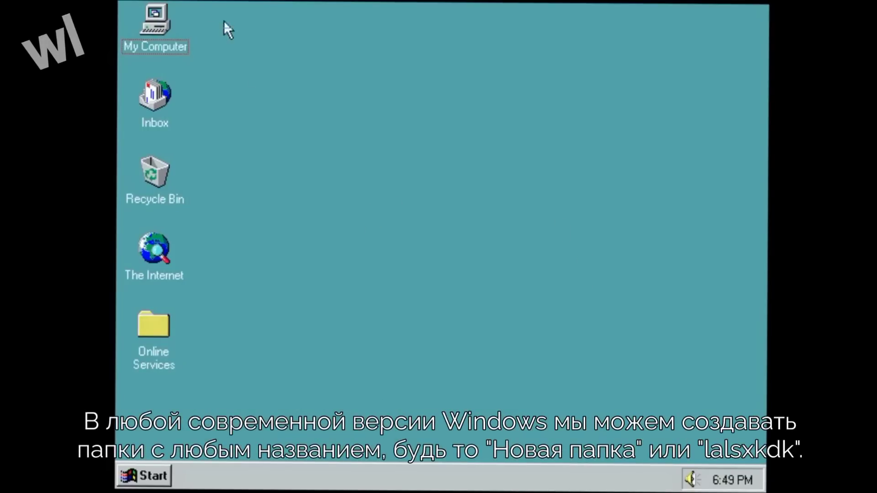
# Step: Create a new folder on the Windows 95 desktop and try to name it con
pyautogui.rightClick(225, 27)
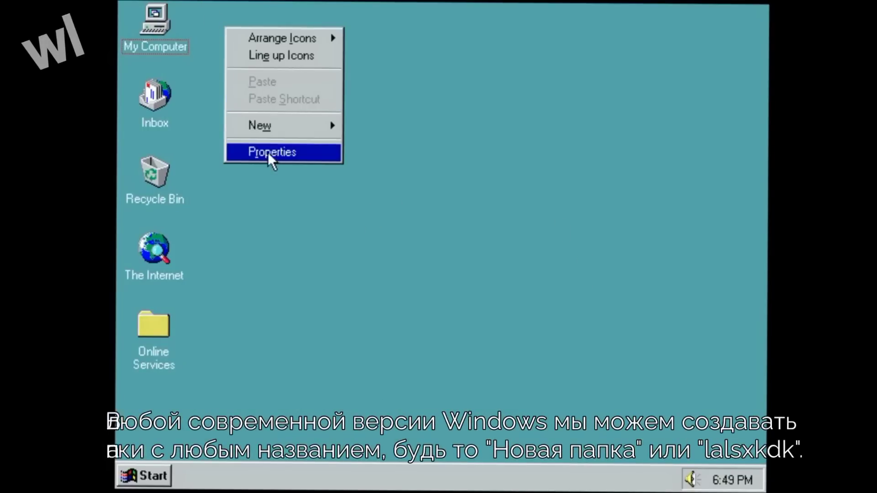
pyautogui.moveTo(274, 121)
pyautogui.click(347, 125)
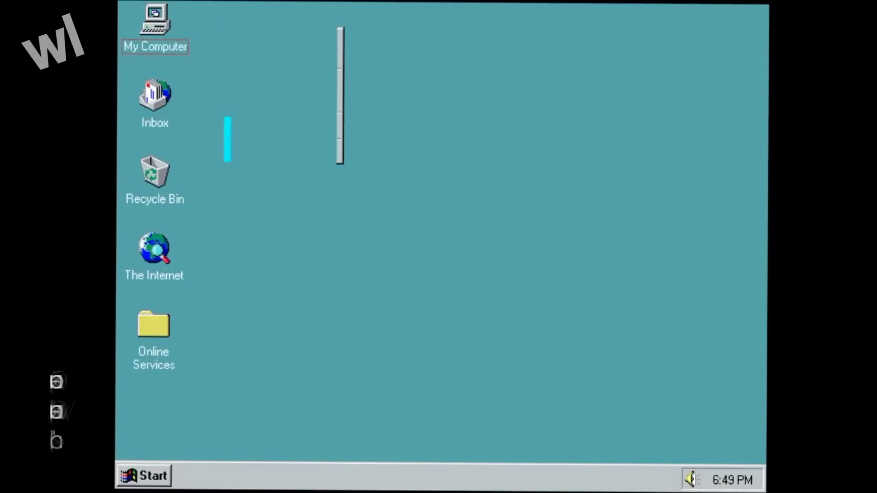
pyautogui.write('c')
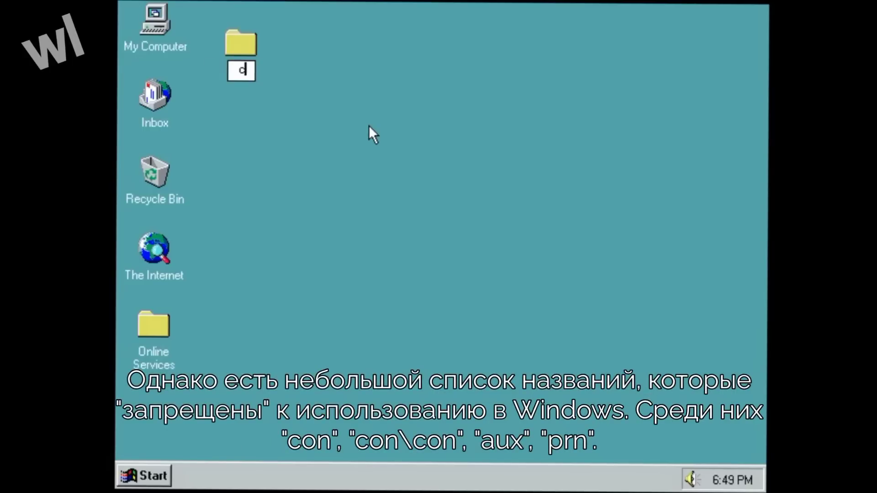
pyautogui.write('on')
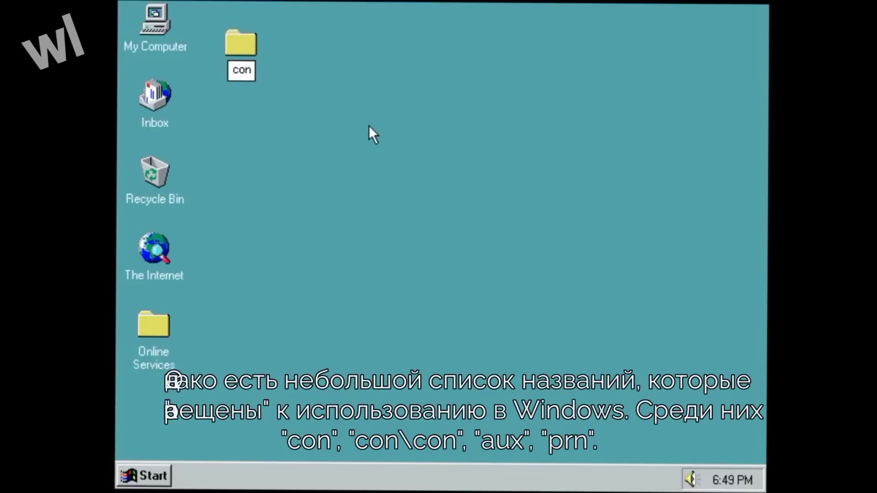
pyautogui.press('Return')
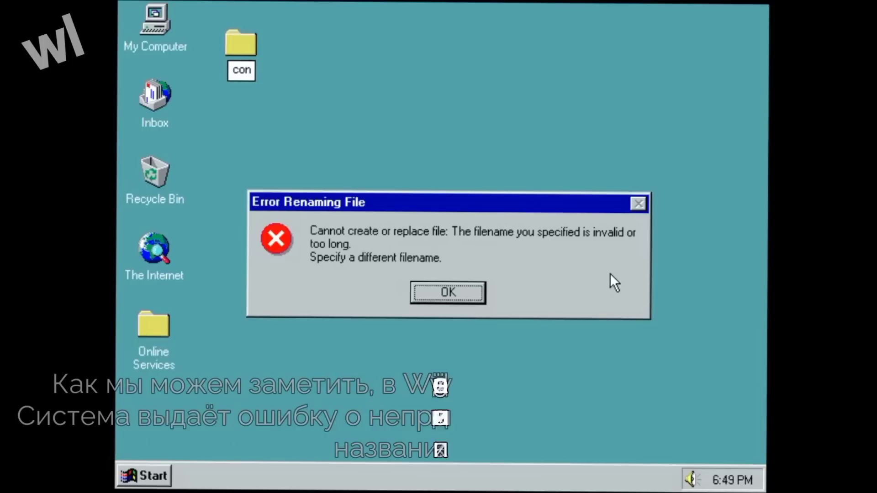
# Step: Dismiss the renaming error and name the new folder 1231312
pyautogui.click(423, 299)
pyautogui.write('1231312')
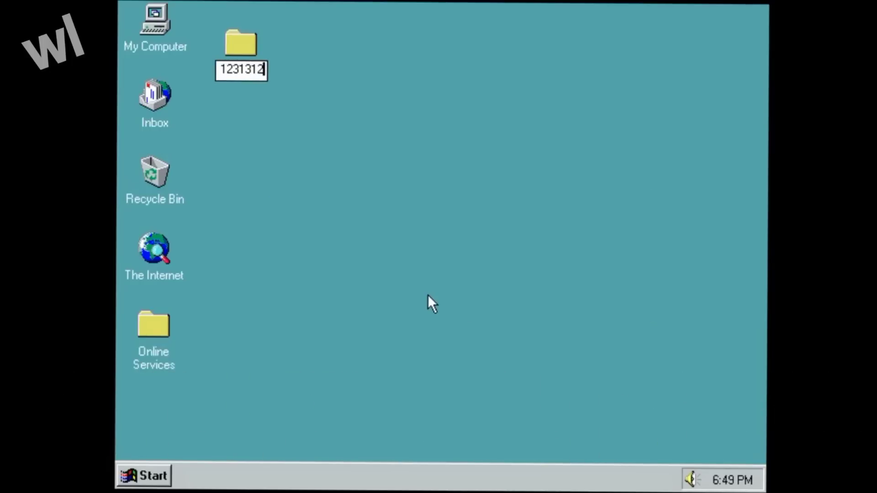
pyautogui.press('Return')
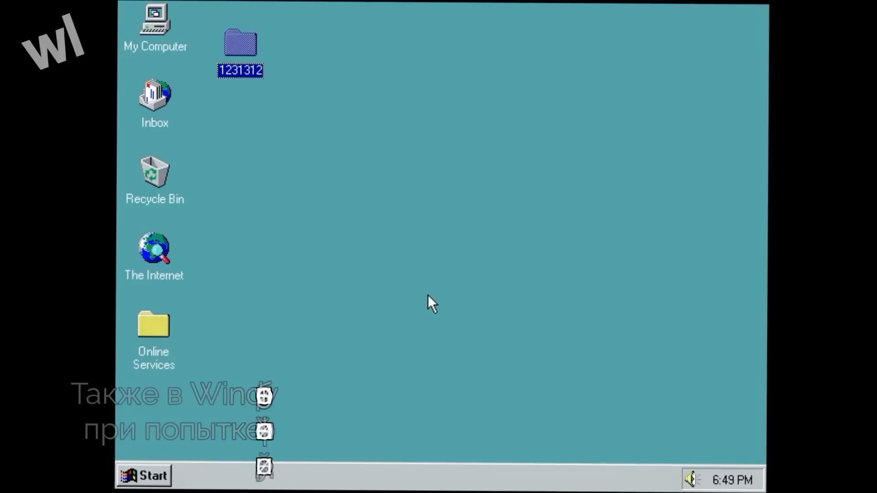
# Step: Run con\con as a command in Windows 95 and continue past the fatal exception screen
pyautogui.press('super+r')
pyautogui.write('co')
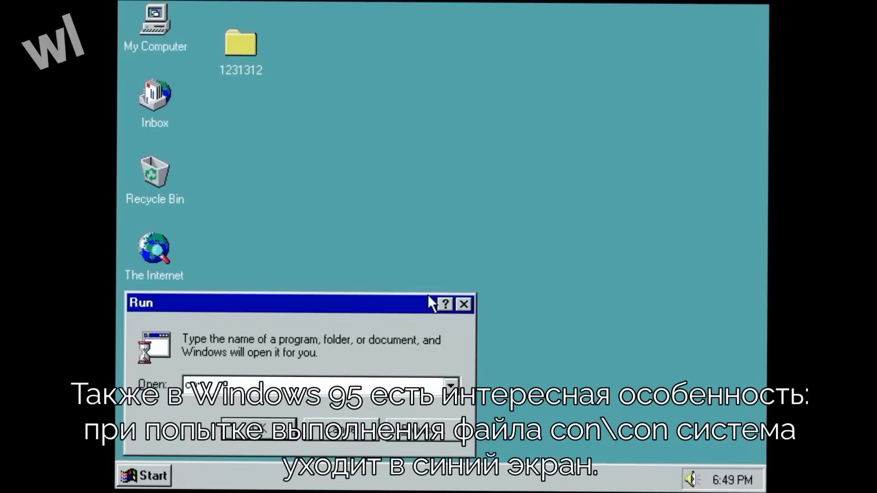
pyautogui.write('n\\con')
pyautogui.press('Return')
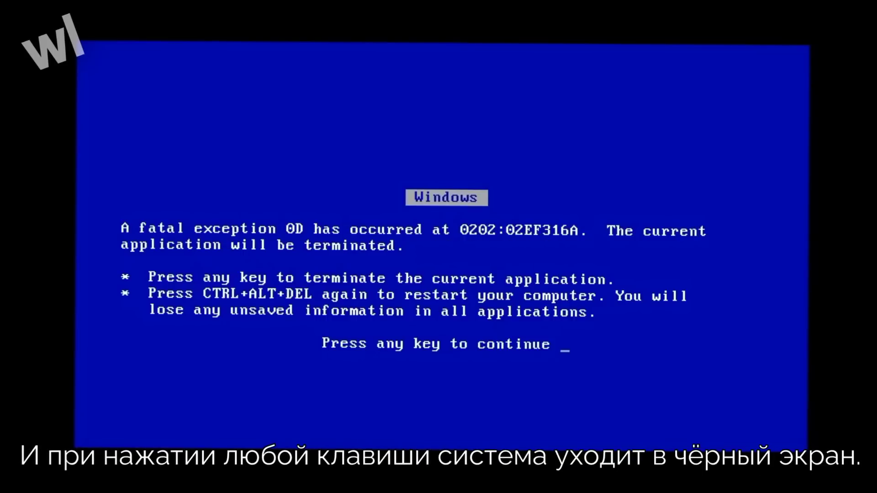
pyautogui.press('Return')
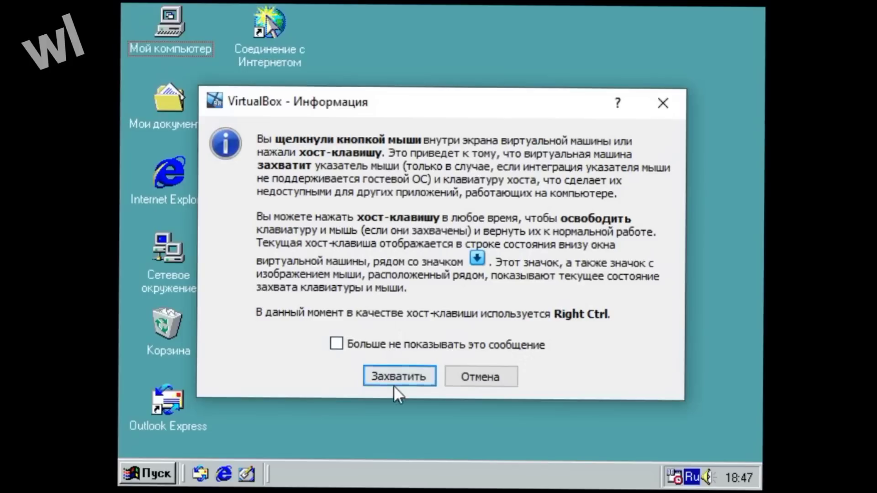
# Step: Switch to the Windows 98 virtual machine, let it capture the mouse, and create a new folder on the desktop
pyautogui.click(393, 384)
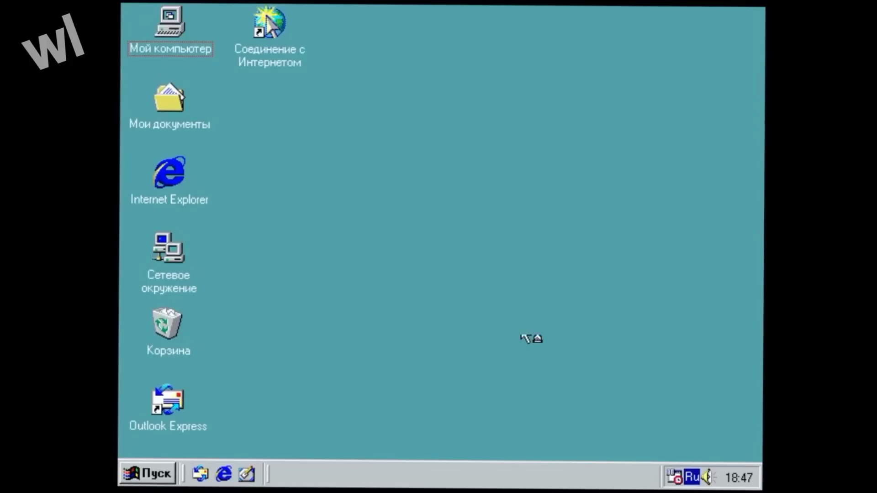
pyautogui.rightClick(268, 107)
pyautogui.moveTo(320, 259)
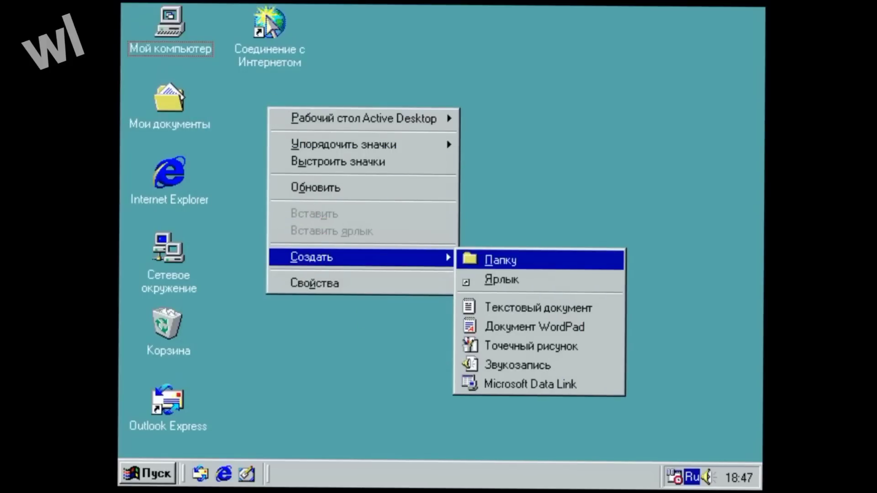
pyautogui.click(500, 256)
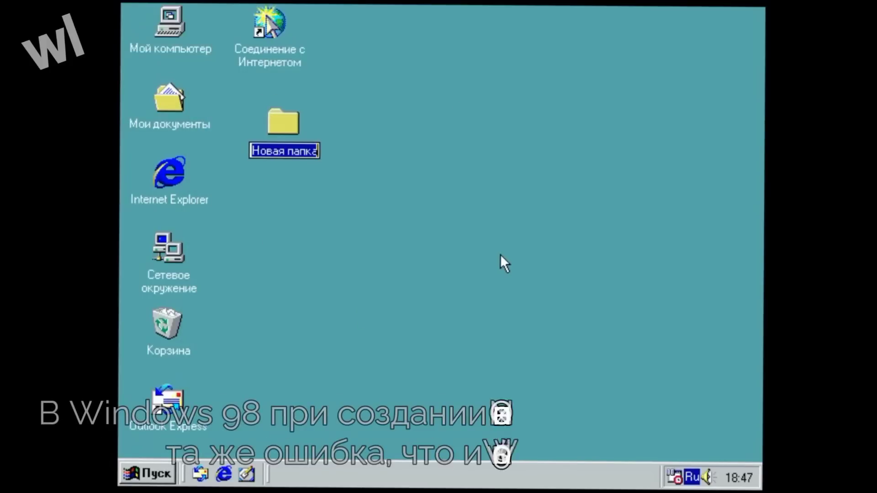
# Step: Try to name the new folder con using the English keyboard layout, and dismiss the renaming error
pyautogui.write('сщ')
pyautogui.press('BackSpace')
pyautogui.hotkey('alt', 'shift')
pyautogui.press('BackSpace')
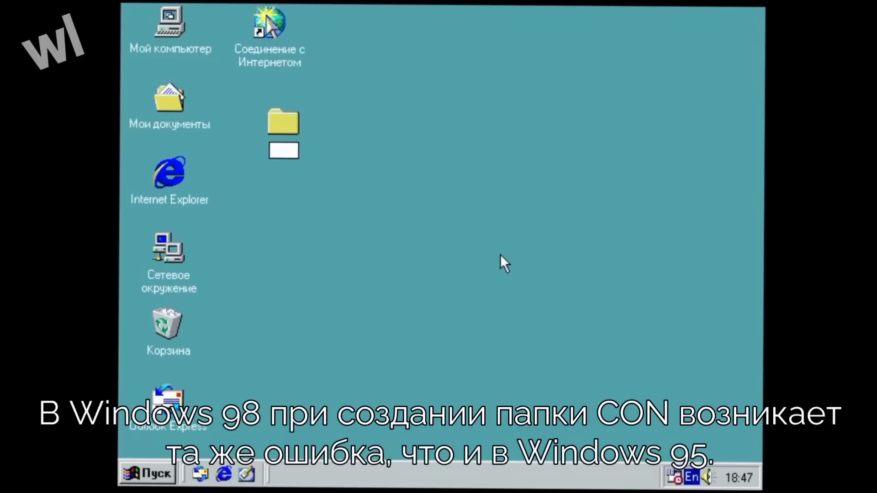
pyautogui.write('con')
pyautogui.press('Return')
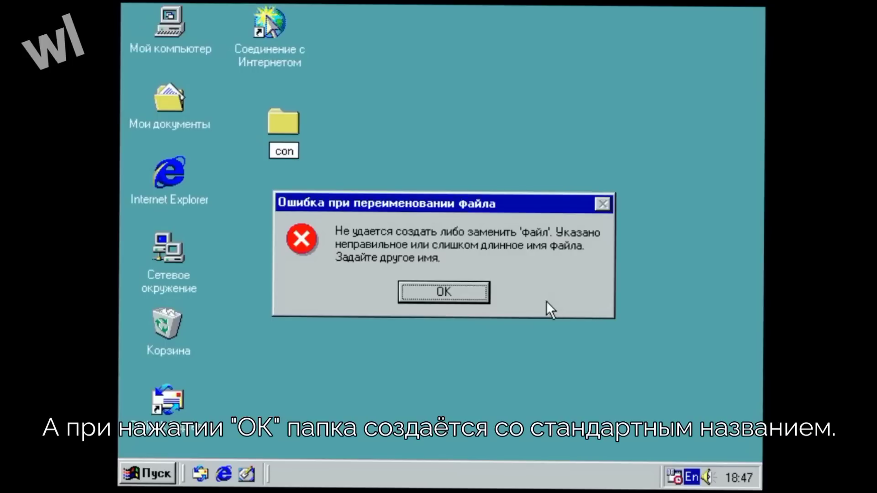
pyautogui.click(446, 297)
pyautogui.click(445, 300)
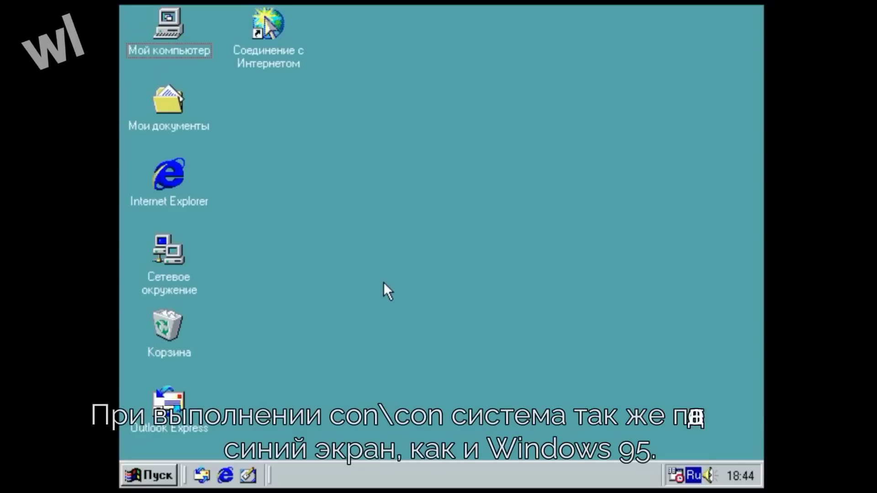
# Step: Run con\con as a command in Windows 98 using the English keyboard layout, and continue past the fatal error screen
pyautogui.press('super+r')
pyautogui.write('сщт')
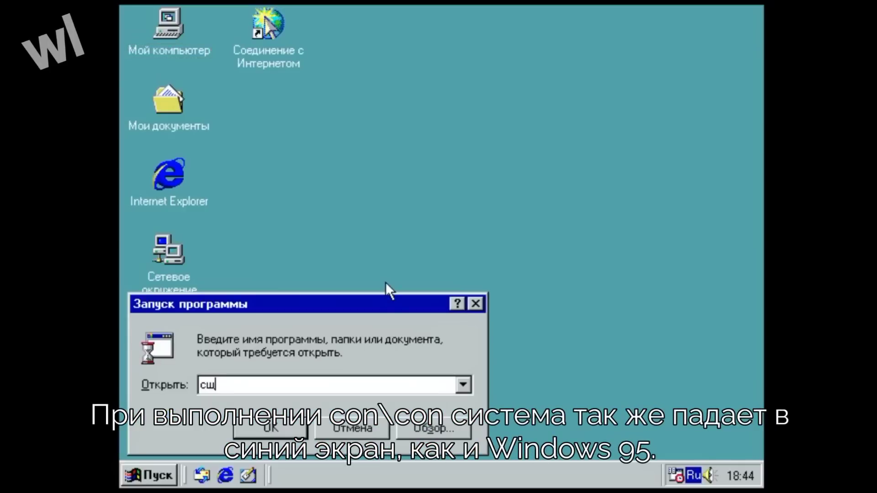
pyautogui.press('BackSpace')
pyautogui.press('BackSpace')
pyautogui.press('BackSpace')
pyautogui.hotkey('alt', 'shift')
pyautogui.write('co')
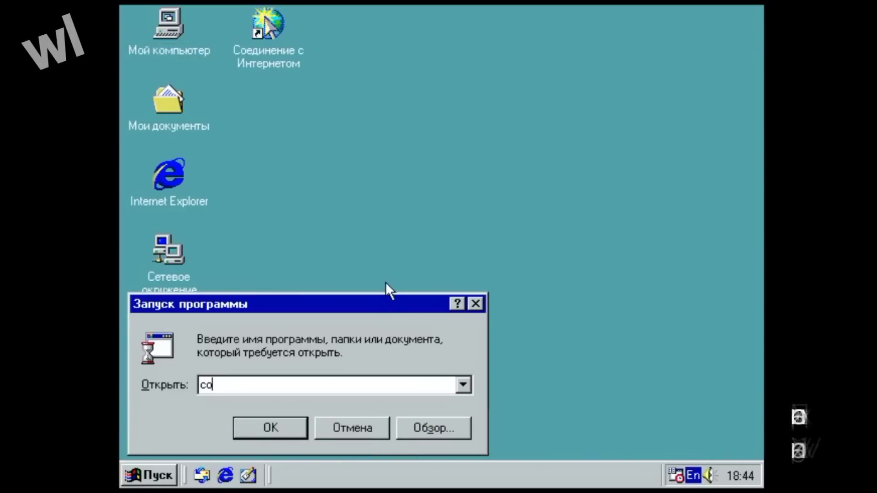
pyautogui.write('n\\con')
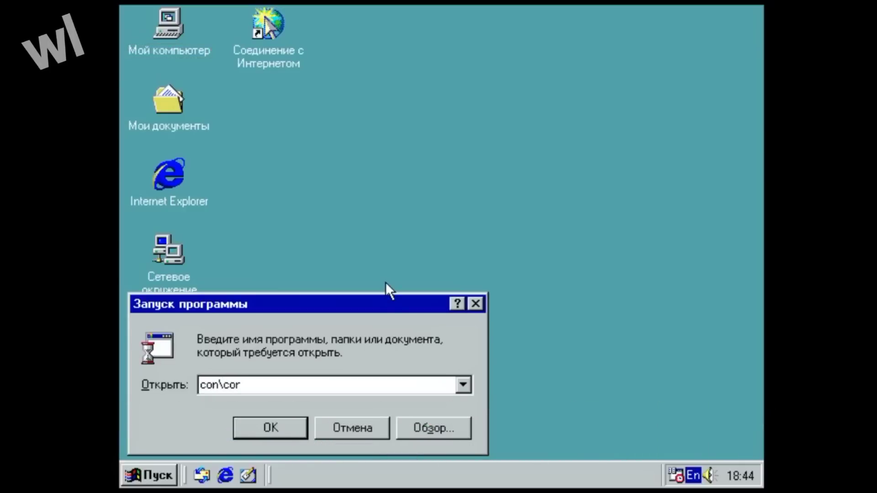
pyautogui.press('Return')
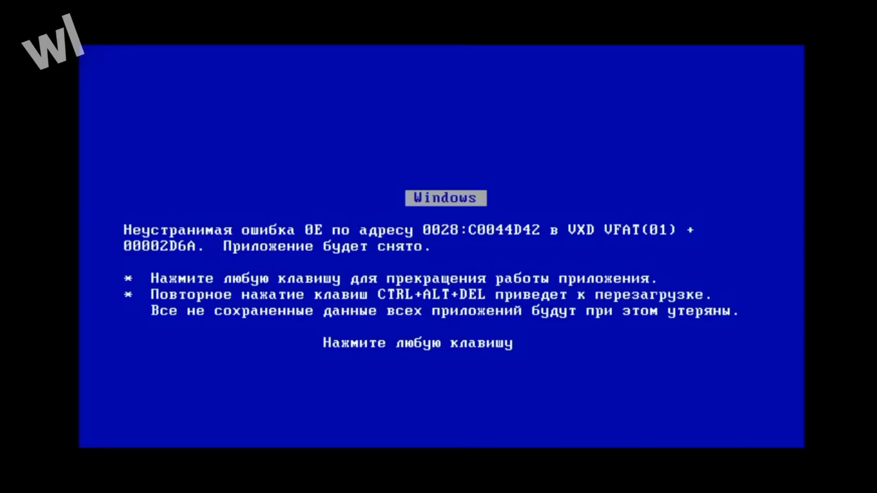
pyautogui.press('Return')
pyautogui.press('Return')
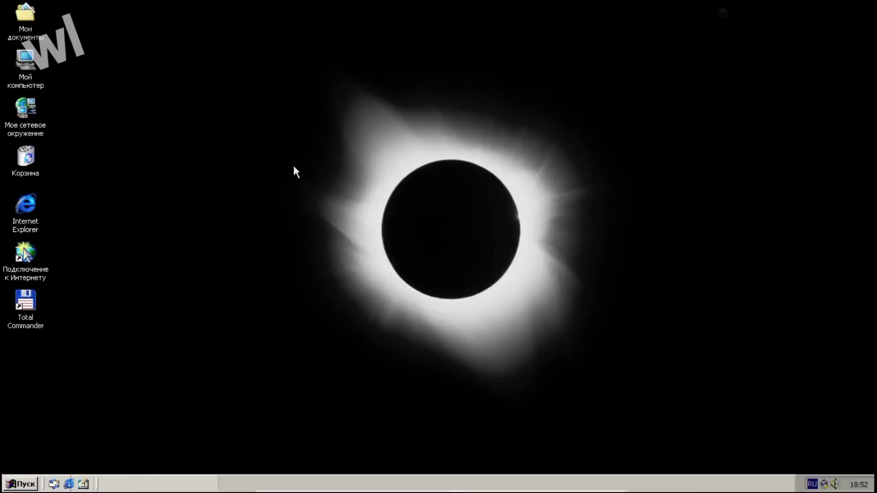
# Step: Switch to the Windows 2000 desktop, create a new folder there and try to name it con
pyautogui.rightClick(103, 217)
pyautogui.moveTo(132, 306)
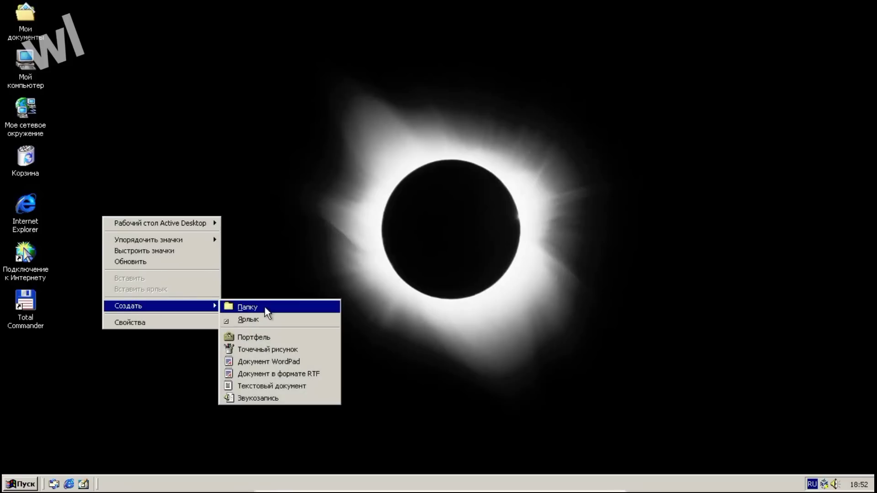
pyautogui.click(268, 308)
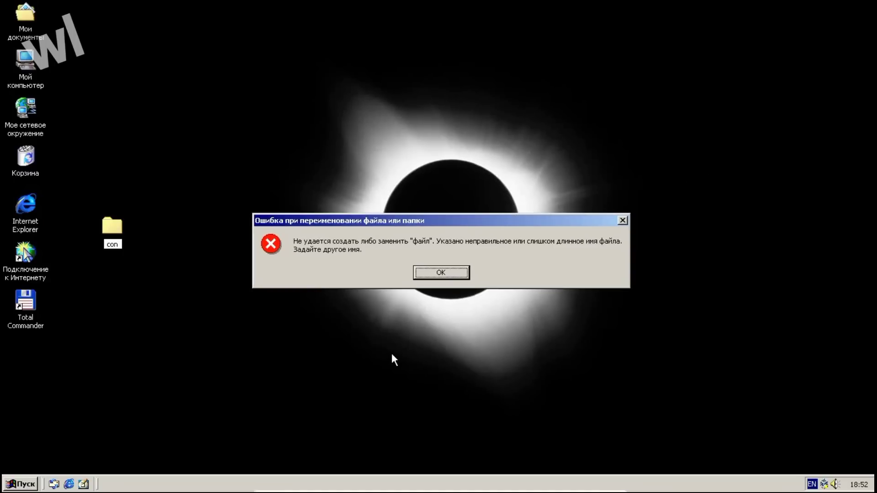
# Step: Dismiss the renaming error and name the new folder 23132`1
pyautogui.click(442, 274)
pyautogui.write('23132`1')
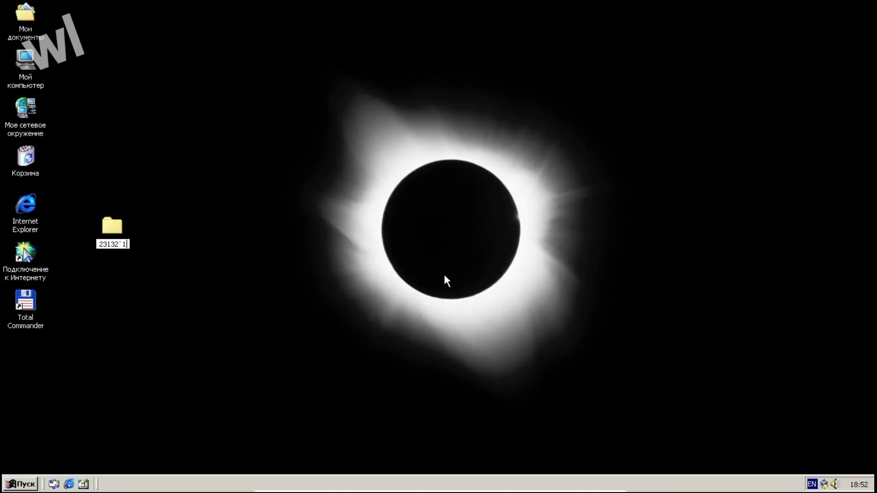
pyautogui.press('Return')
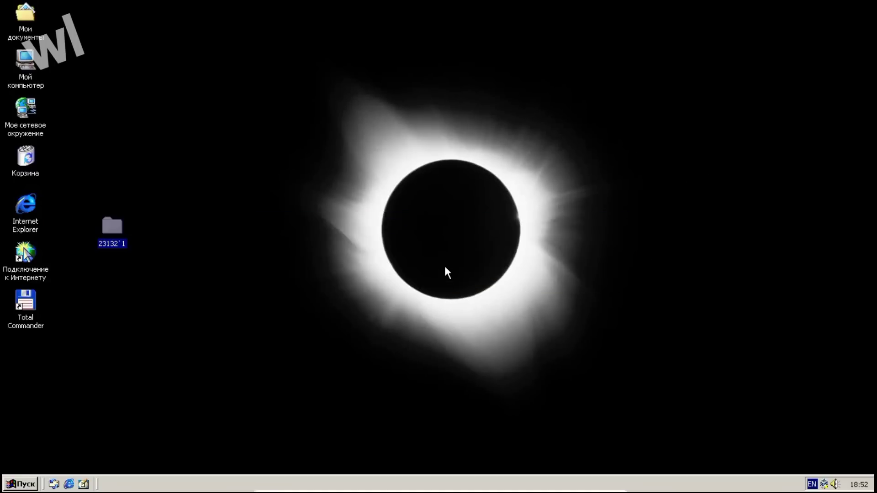
# Step: Run con\con as a command in Windows 2000, then dismiss the error and close the Run dialog
pyautogui.press('super+r')
pyautogui.write('con\\co')
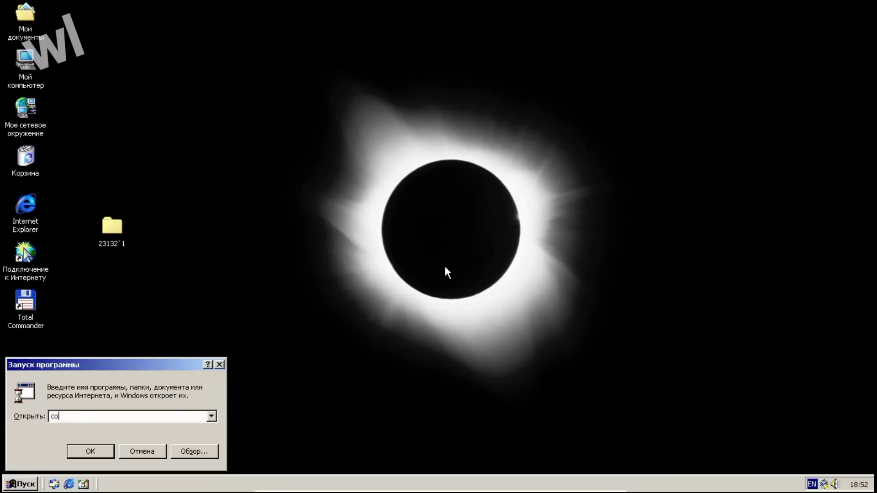
pyautogui.write('n')
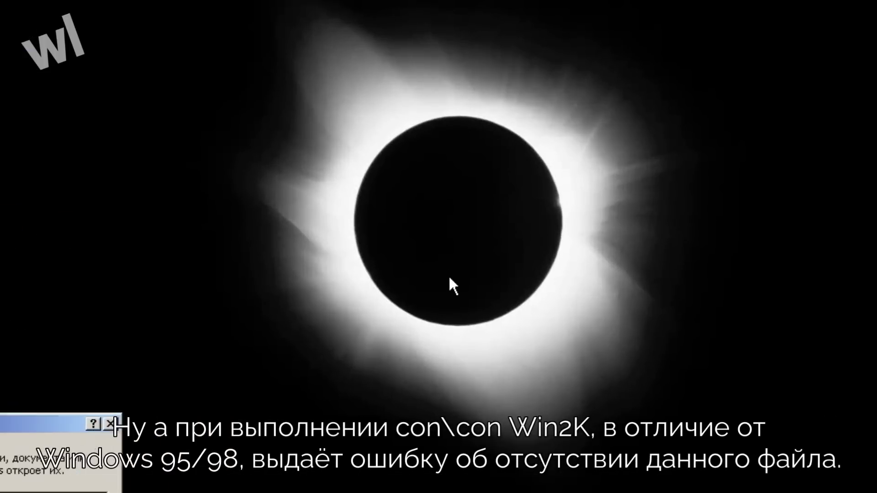
pyautogui.press('Return')
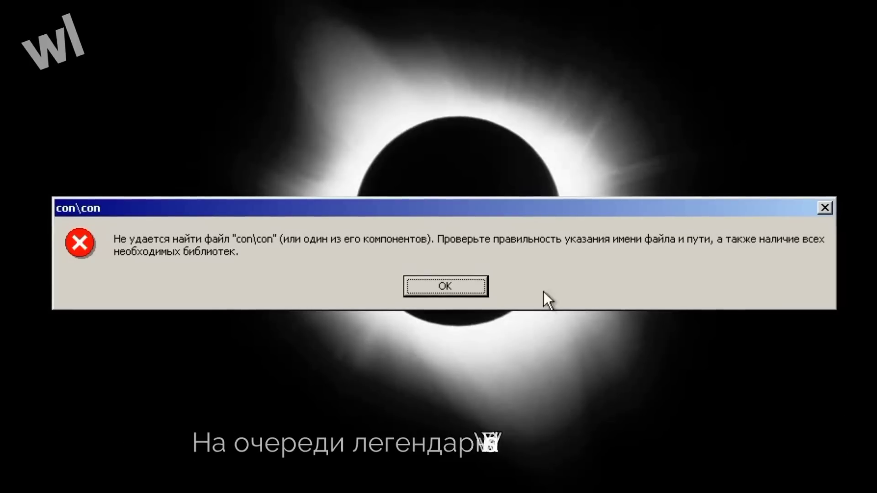
pyautogui.click(452, 286)
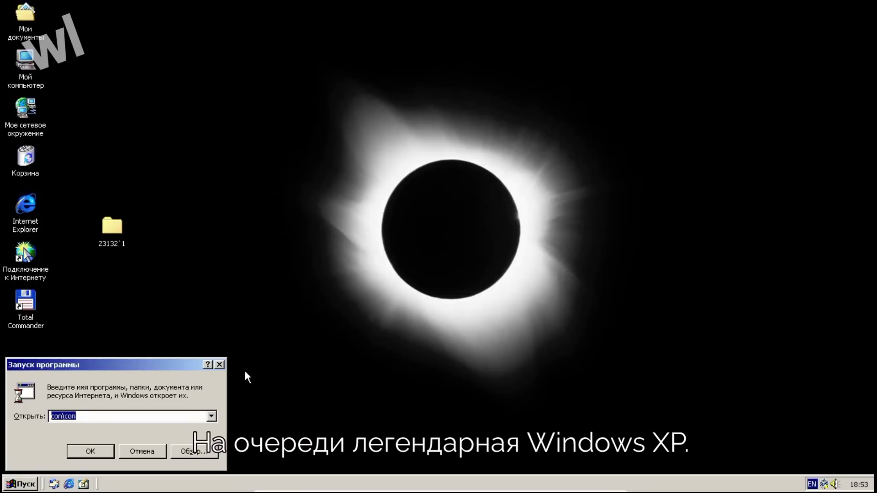
pyautogui.click(220, 364)
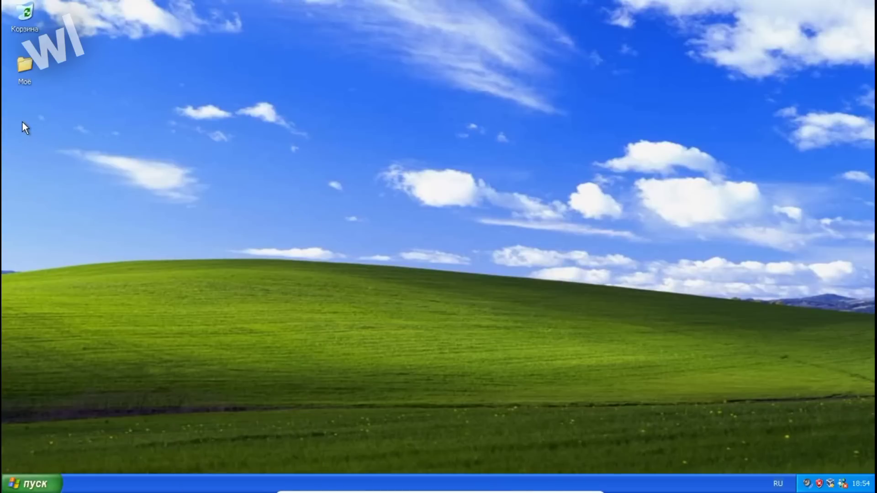
# Step: Switch to the Windows XP desktop, create a new folder there and try to name it con
pyautogui.rightClick(22, 122)
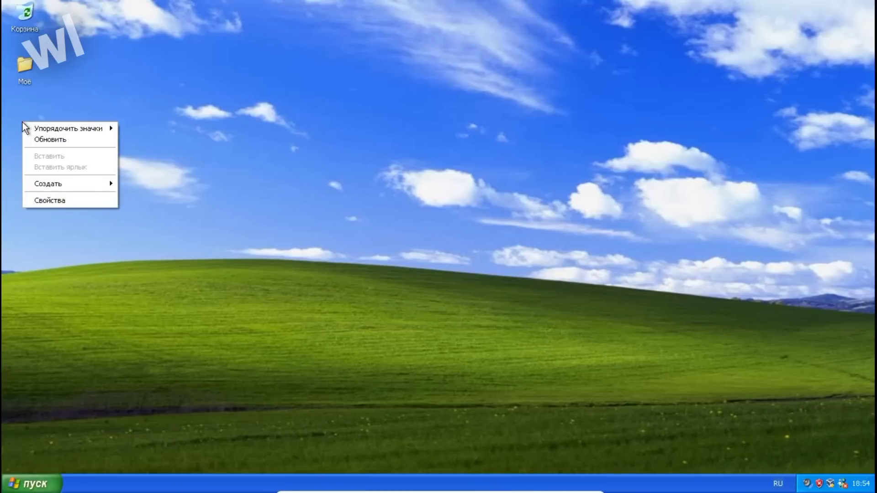
pyautogui.moveTo(53, 181)
pyautogui.click(156, 187)
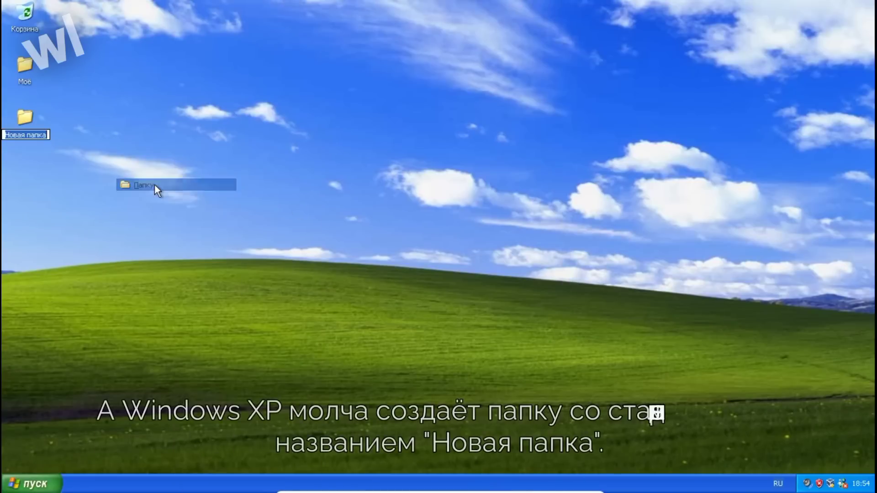
pyautogui.write('con')
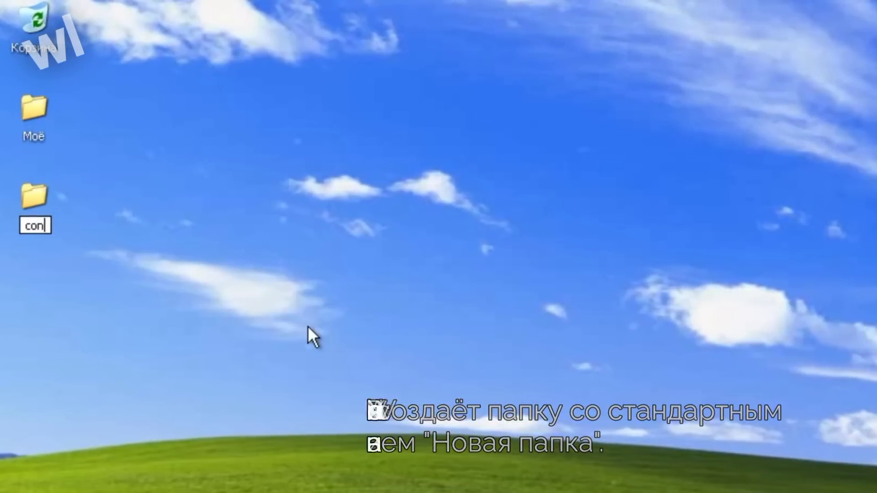
pyautogui.press('Return')
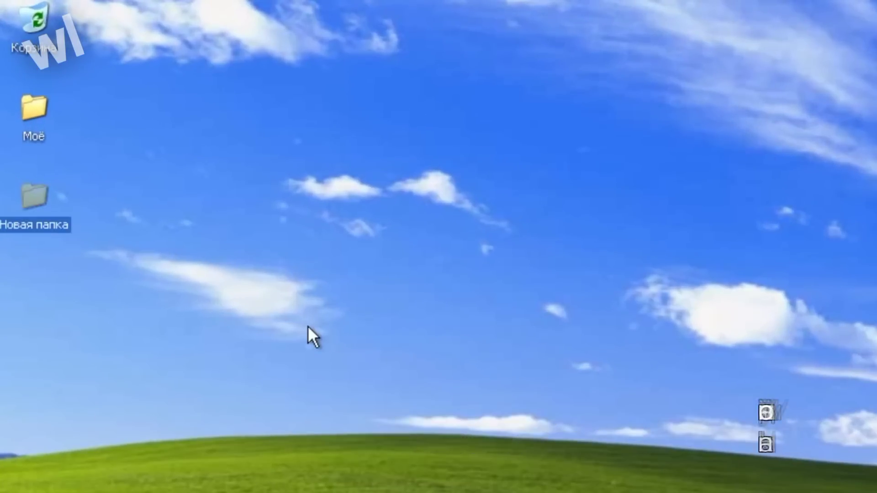
# Step: Try to rename the new folder on the Windows XP desktop to con
pyautogui.rightClick(37, 204)
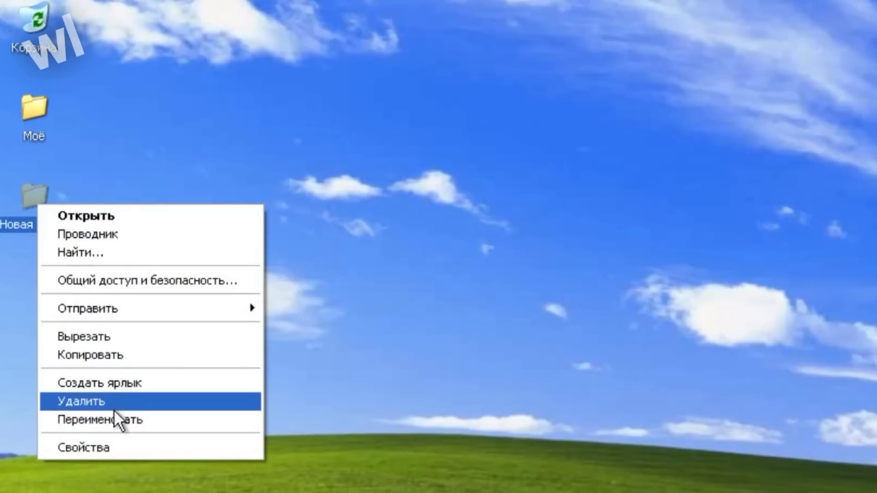
pyautogui.click(118, 418)
pyautogui.write('cop')
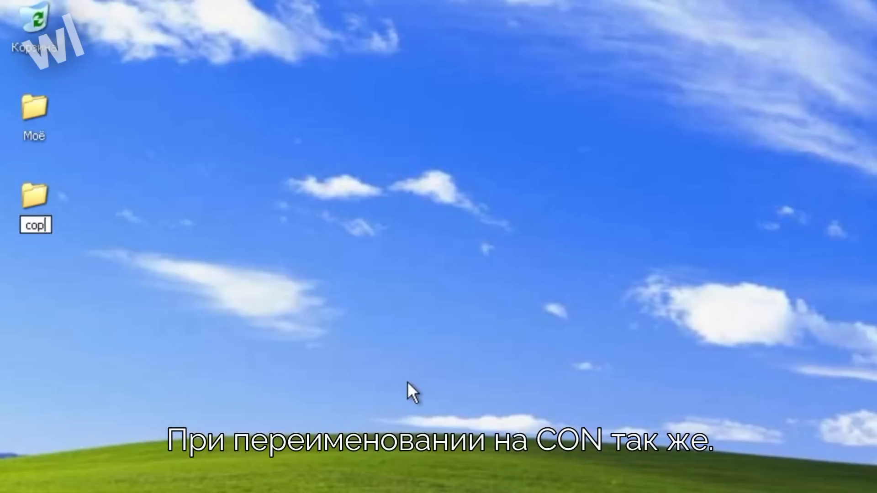
pyautogui.press('BackSpace')
pyautogui.write('n')
pyautogui.press('Return')
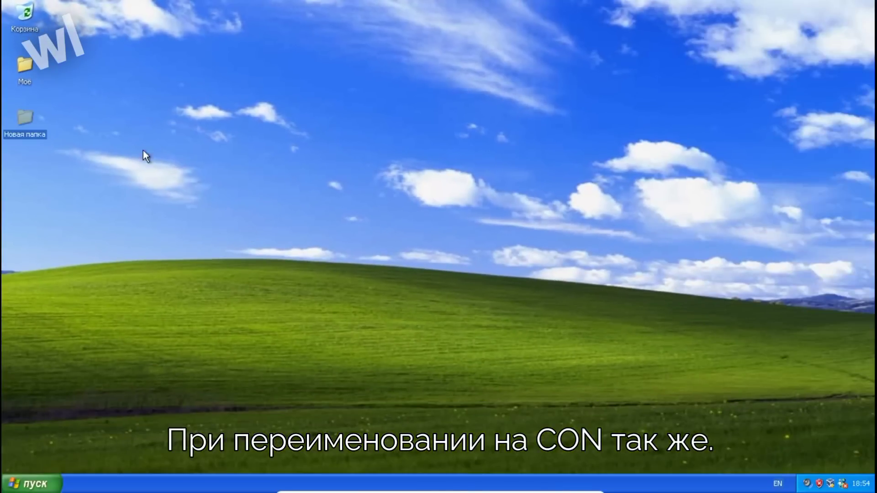
# Step: Repeat the attempt to rename the Новая папка folder in Windows XP to con
pyautogui.rightClick(26, 122)
pyautogui.click(47, 250)
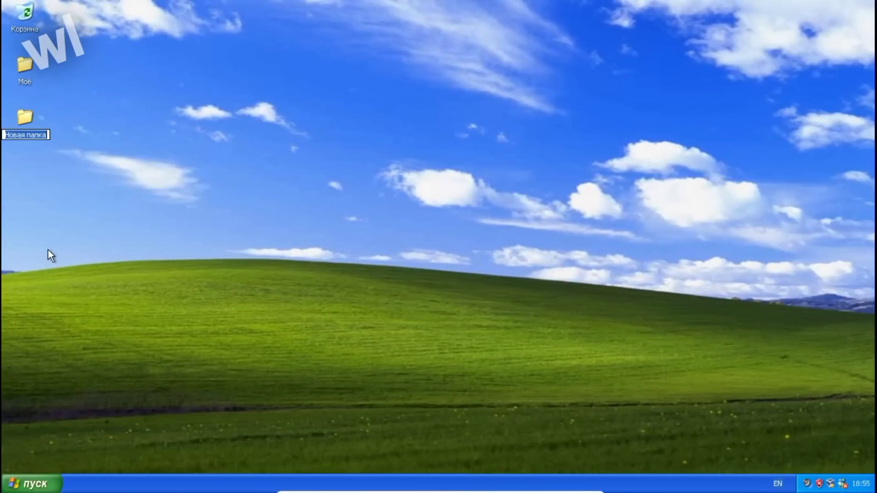
pyautogui.rightClick(21, 127)
pyautogui.click(52, 255)
pyautogui.write('con')
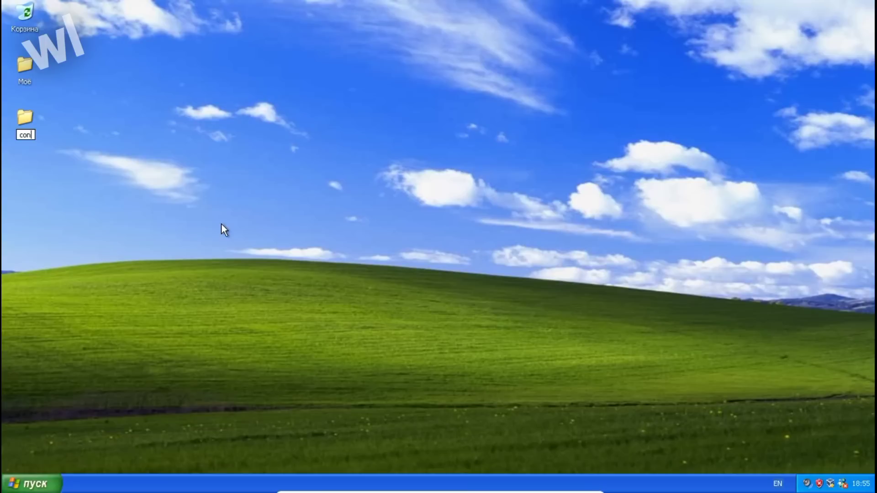
pyautogui.press('Return')
# Step: Run con\con as a command in Windows XP, then dismiss the error and close the Run dialog
pyautogui.press('super+r')
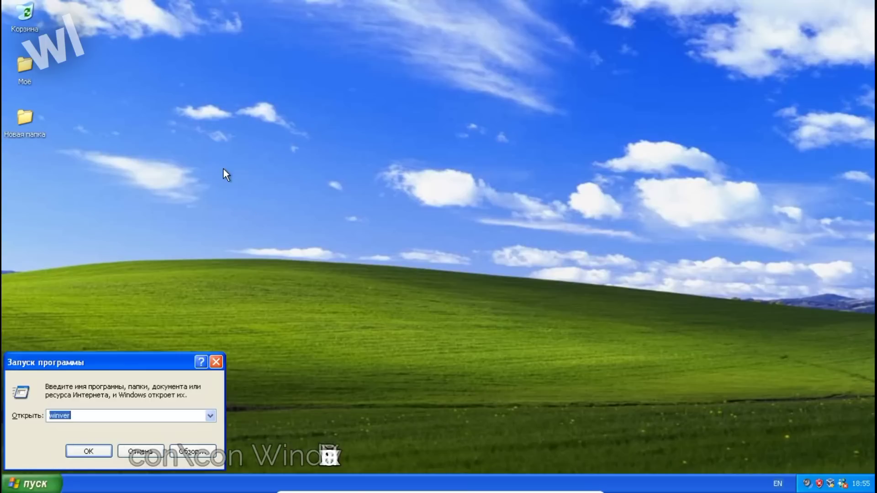
pyautogui.write('con\\c')
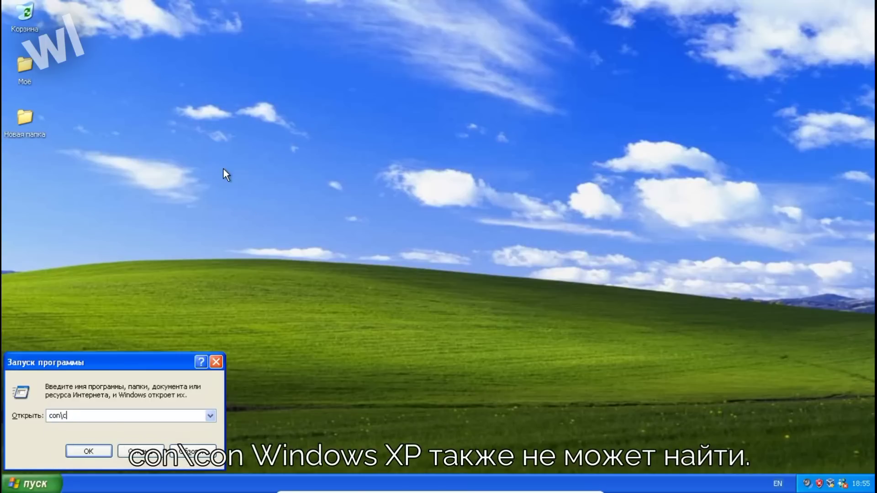
pyautogui.write('on')
pyautogui.press('Return')
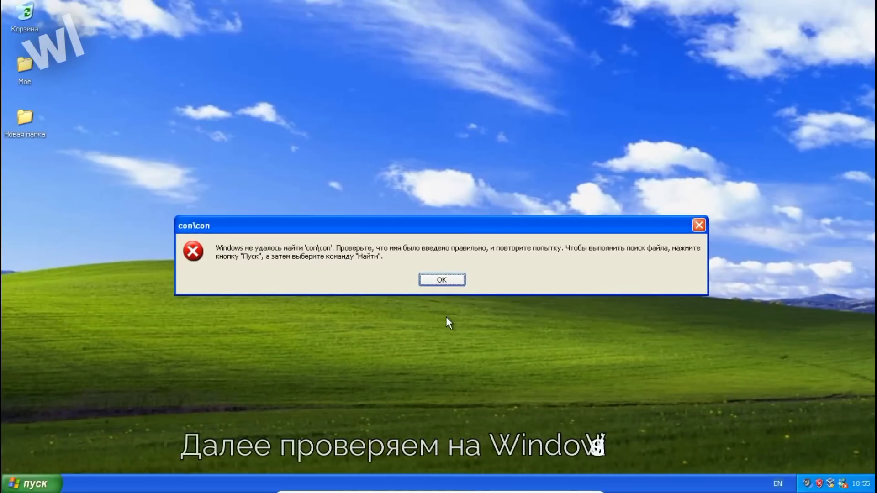
pyautogui.click(443, 279)
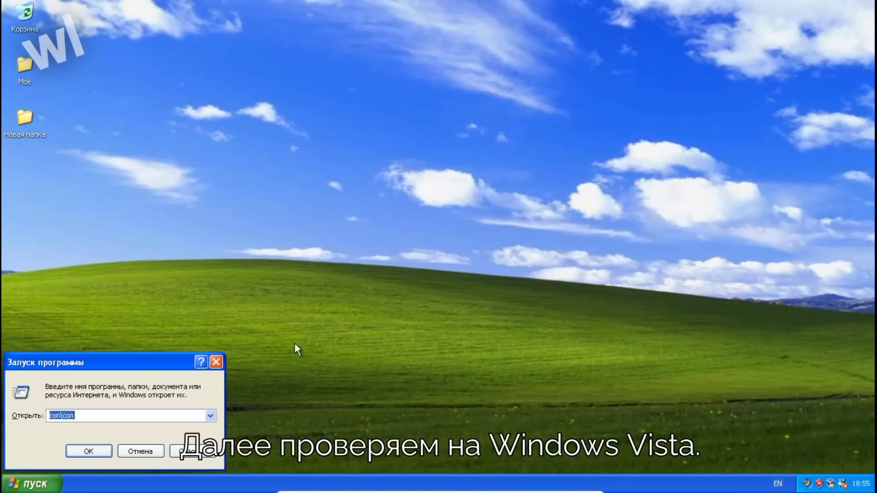
pyautogui.click(211, 360)
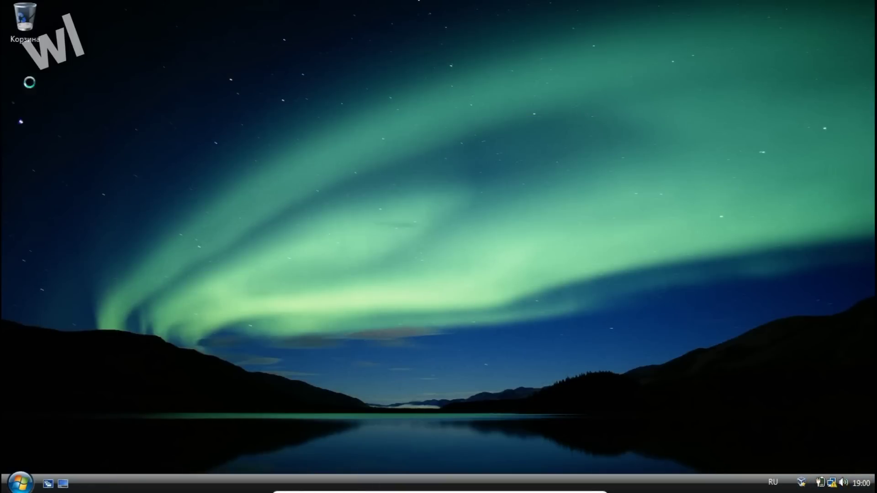
# Step: Switch to the Windows Vista desktop, create a new folder, try to name it con and dismiss the renaming error
pyautogui.rightClick(29, 83)
pyautogui.moveTo(73, 174)
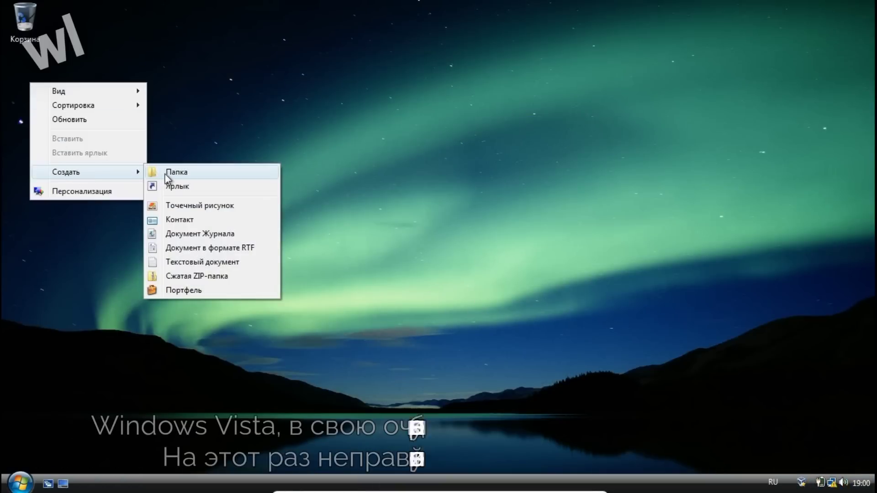
pyautogui.click(176, 172)
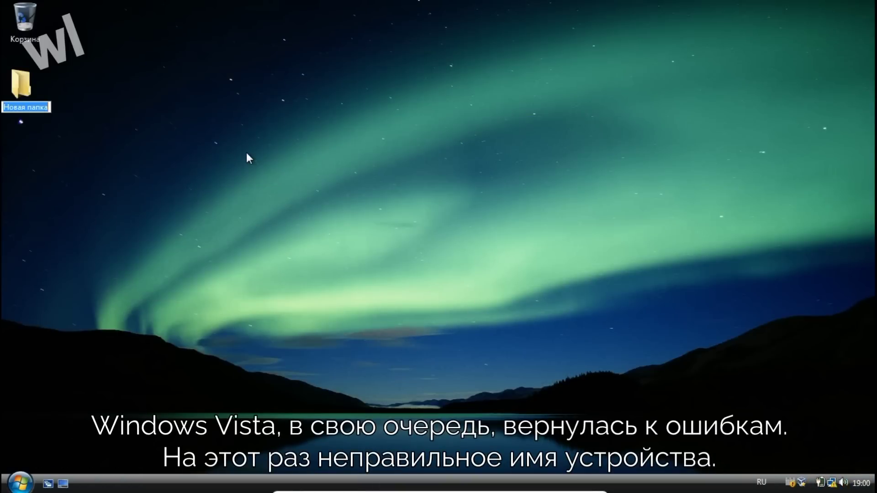
pyautogui.write('con')
pyautogui.press('Return')
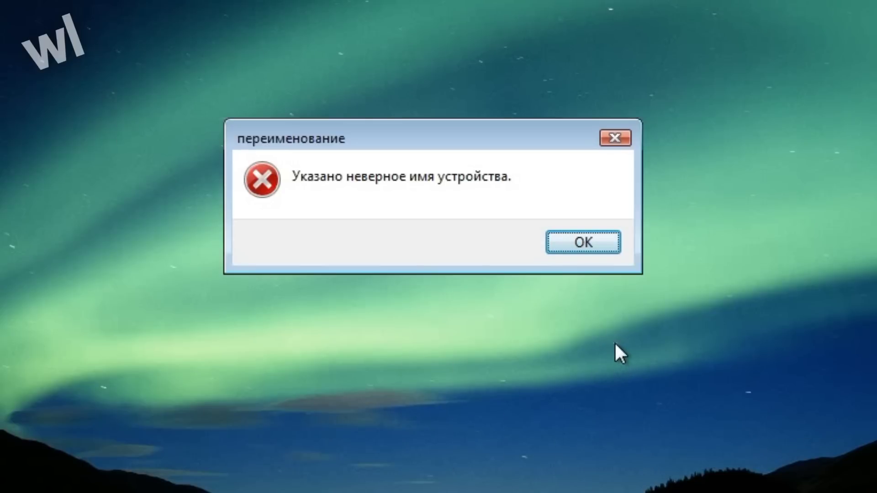
pyautogui.click(580, 242)
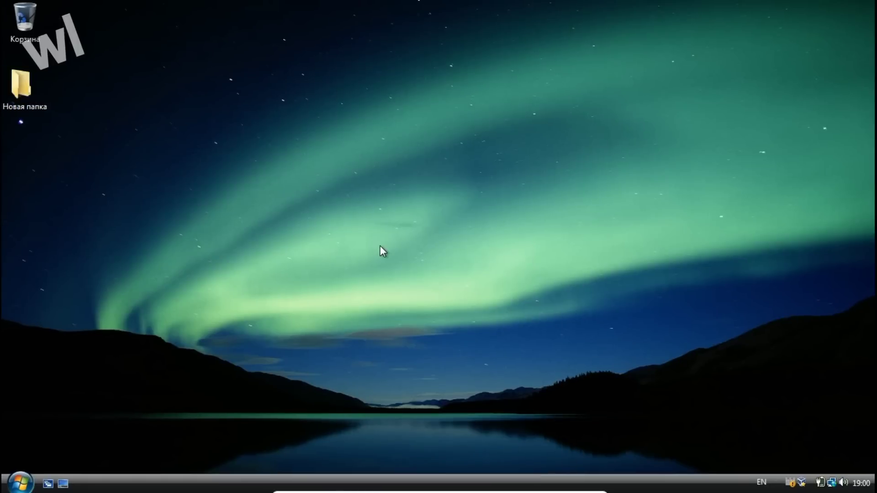
pyautogui.press('super')
pyautogui.press('super+r')
pyautogui.press('super')
pyautogui.click(395, 249)
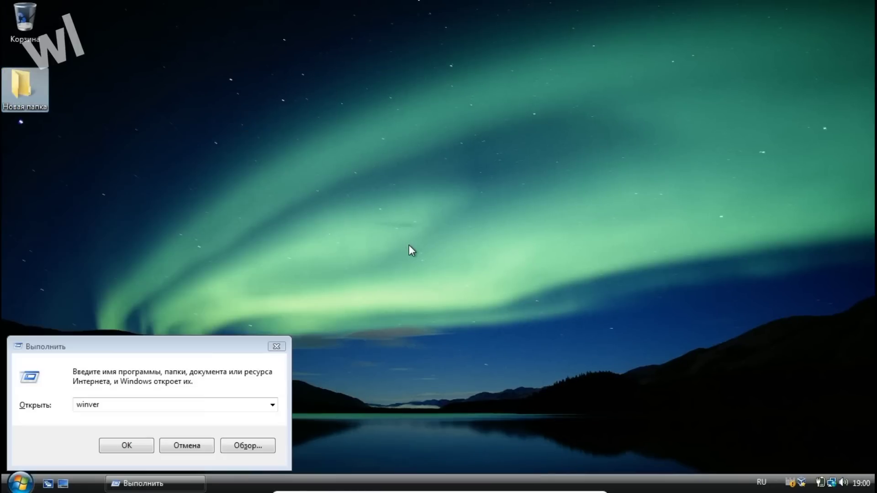
pyautogui.click(279, 347)
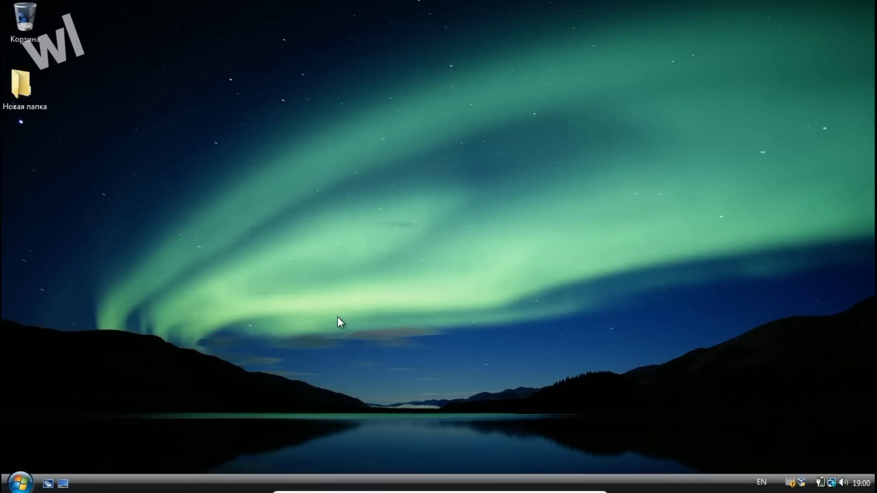
pyautogui.press('super+r')
pyautogui.press('super+e')
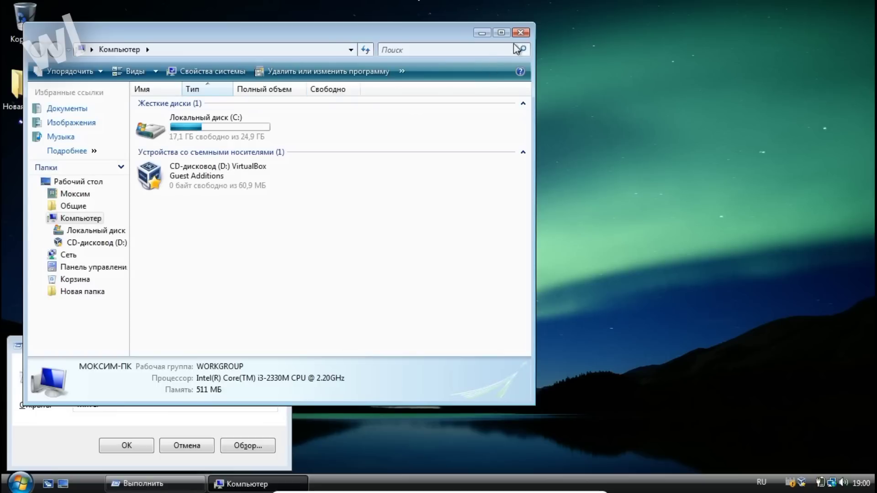
pyautogui.hotkey('alt', 'F4')
pyautogui.click(285, 346)
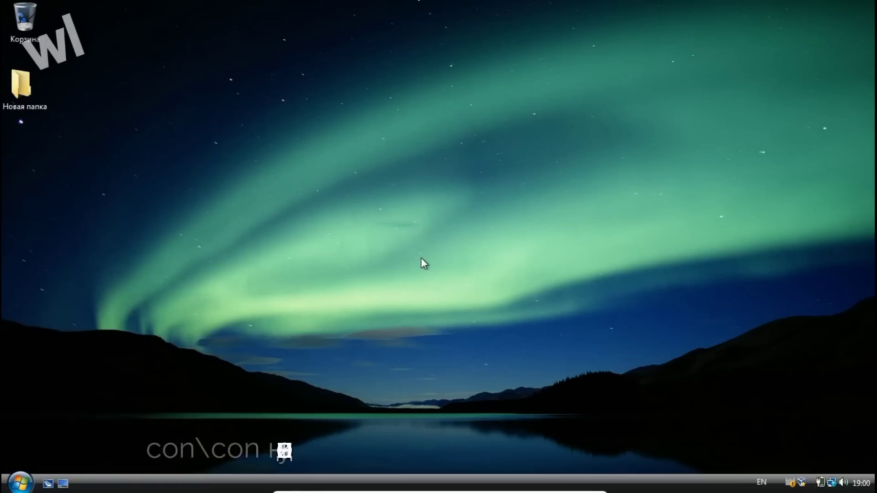
# Step: Run con\con as a command in Windows Vista using the English keyboard layout, then dismiss the error and close the Run dialog
pyautogui.press('super+r')
pyautogui.write('чсщт')
pyautogui.press('BackSpace')
pyautogui.press('BackSpace')
pyautogui.press('BackSpace')
pyautogui.press('BackSpace')
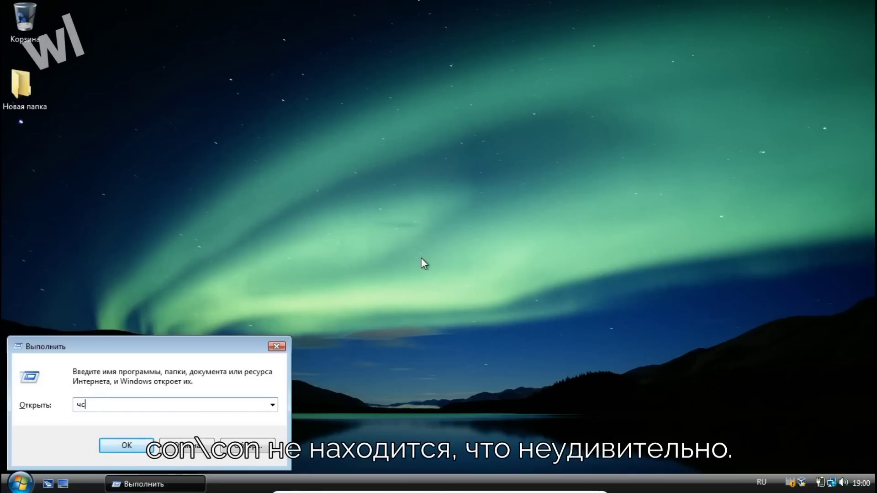
pyautogui.hotkey('alt', 'shift')
pyautogui.write('con\\con')
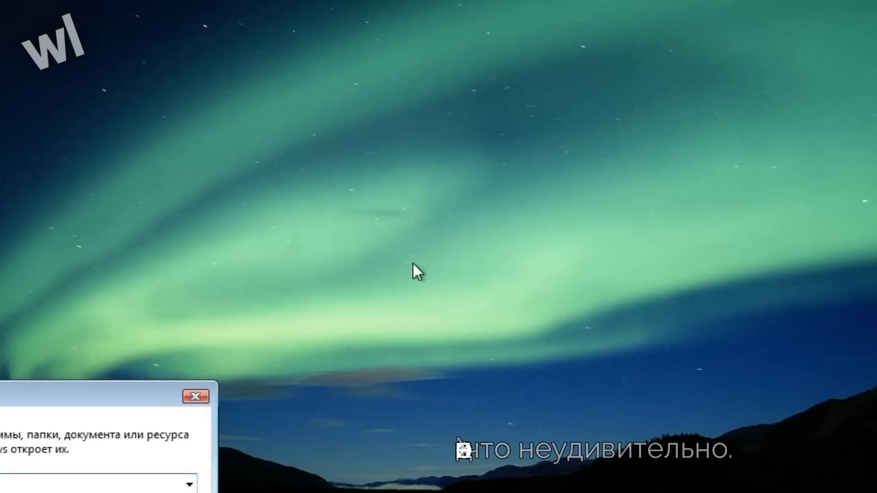
pyautogui.press('Return')
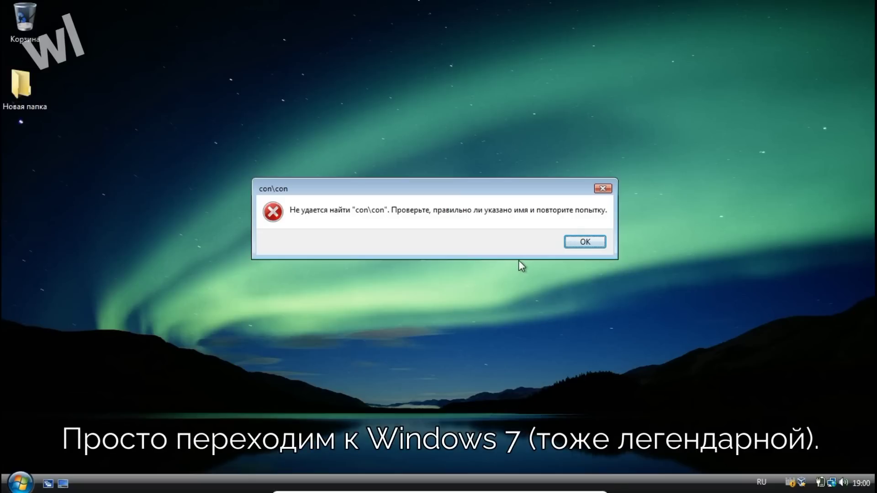
pyautogui.click(585, 242)
pyautogui.click(277, 347)
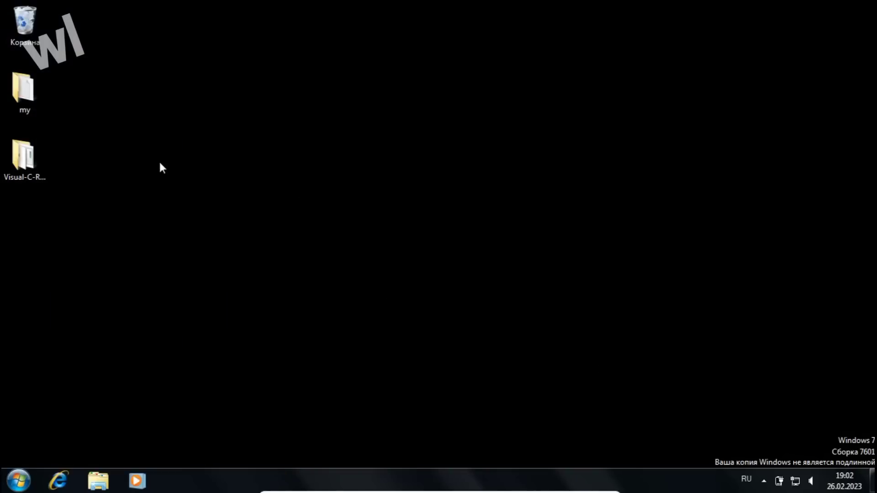
# Step: Switch to the Windows 7 desktop, create a new folder there and try to name it con
pyautogui.rightClick(161, 163)
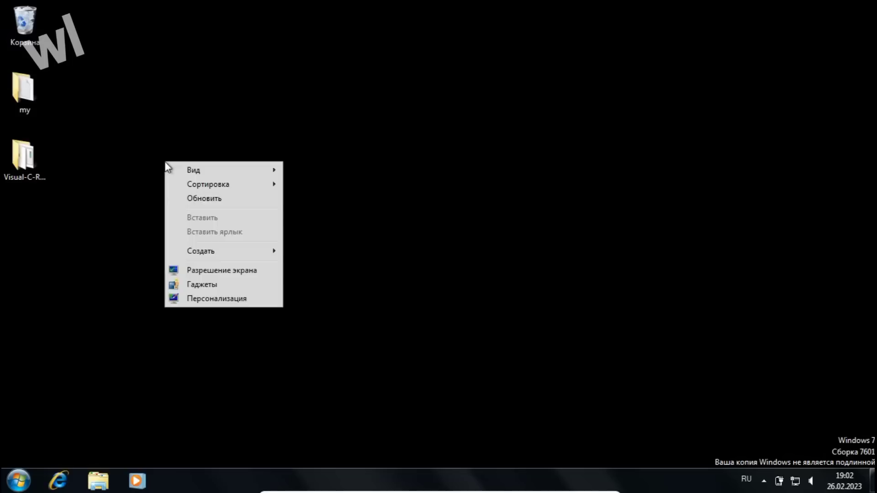
pyautogui.click(151, 137)
pyautogui.rightClick(152, 169)
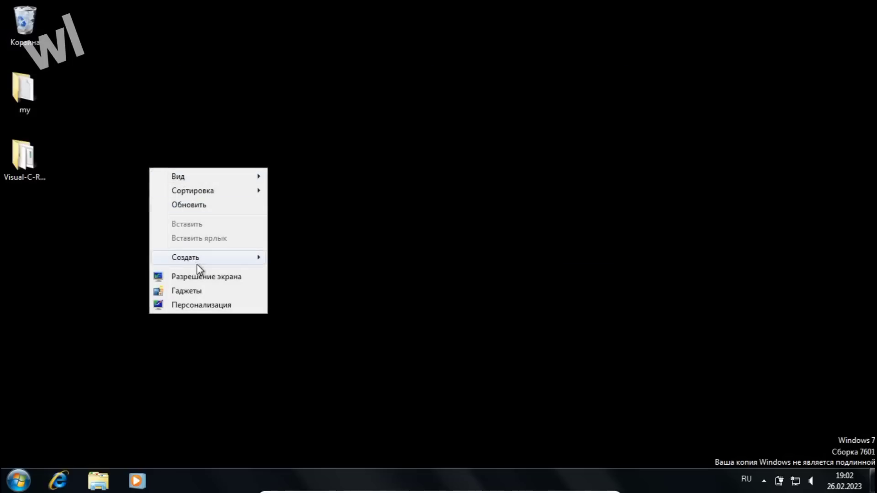
pyautogui.moveTo(246, 258)
pyautogui.click(288, 257)
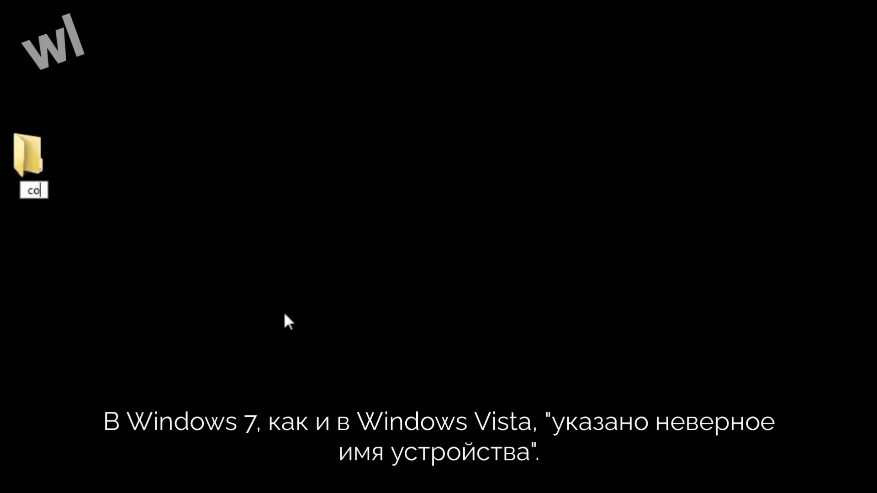
pyautogui.write('n')
pyautogui.press('Return')
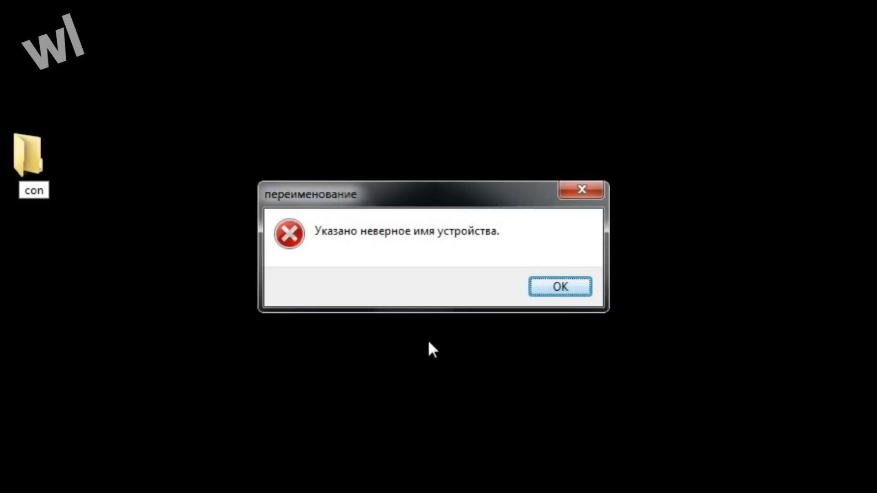
# Step: Dismiss the renaming error and name the new folder 23423423
pyautogui.click(583, 292)
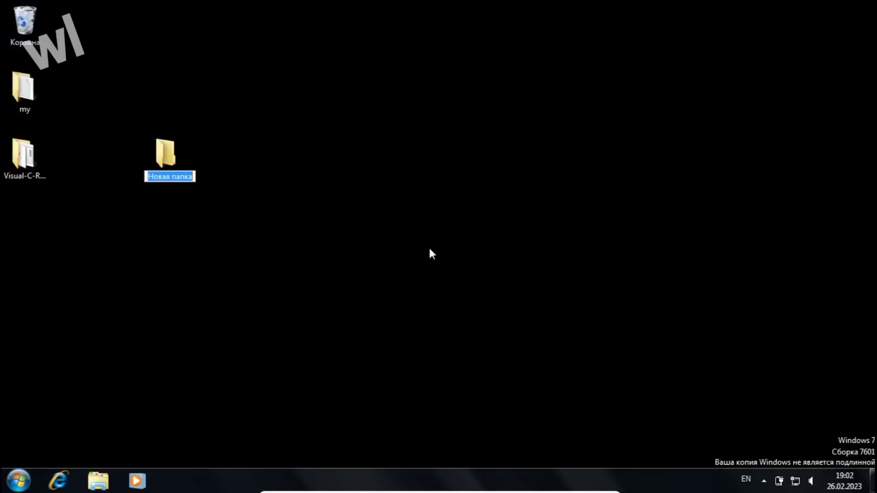
pyautogui.write('23423423')
pyautogui.press('Return')
# Step: Run con\con as a command in Windows 7, then dismiss the error and close the Run dialog
pyautogui.press('super+r')
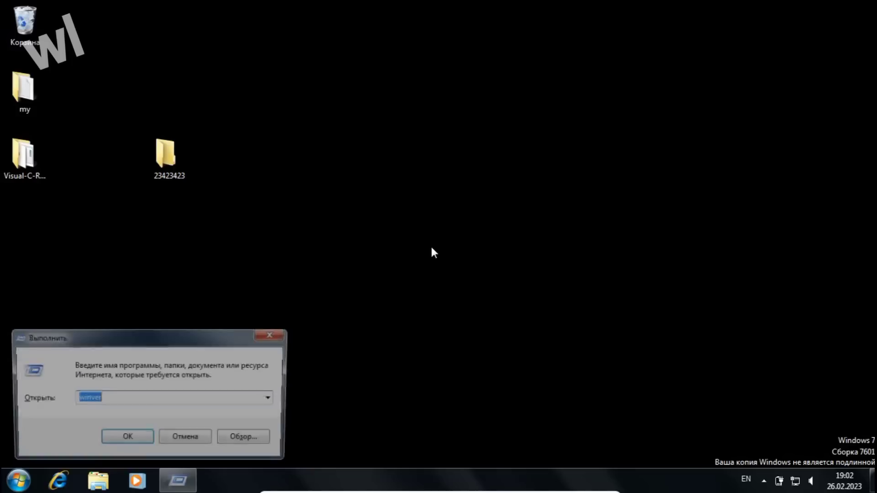
pyautogui.write('con\\con')
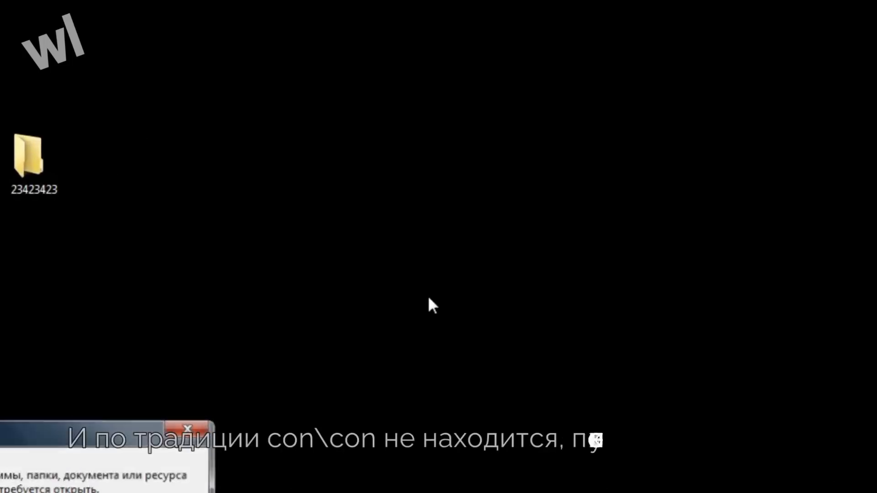
pyautogui.press('Return')
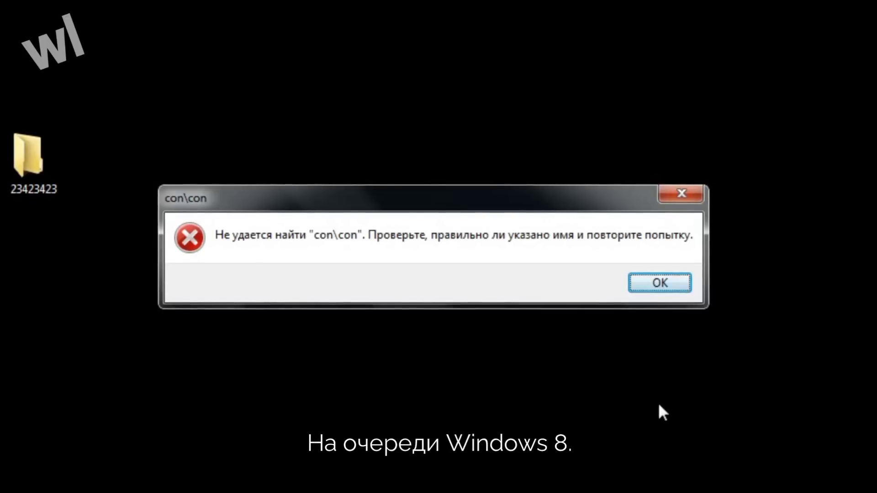
pyautogui.click(660, 283)
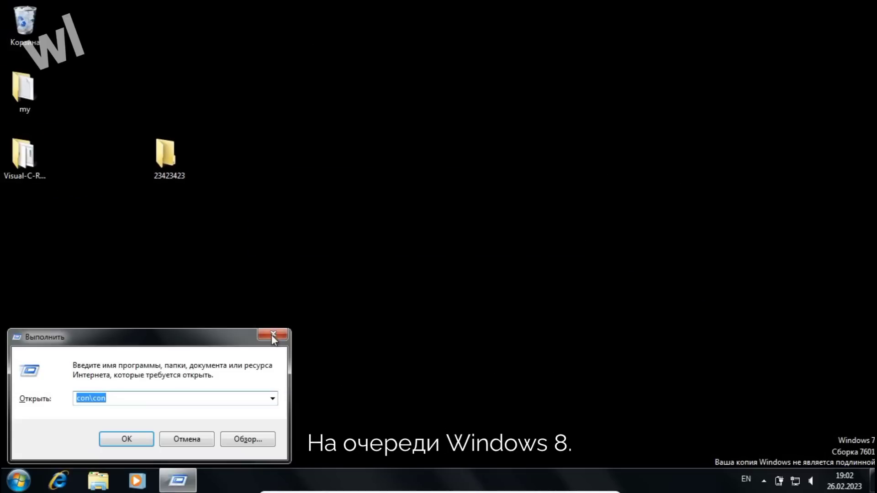
pyautogui.click(272, 336)
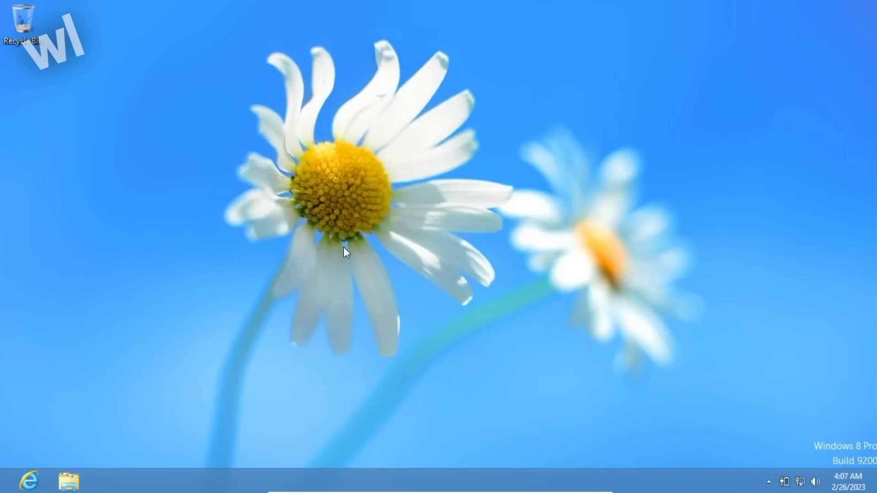
# Step: Switch to the Windows 8 desktop, create a new folder there and try to name it con
pyautogui.rightClick(175, 163)
pyautogui.moveTo(217, 252)
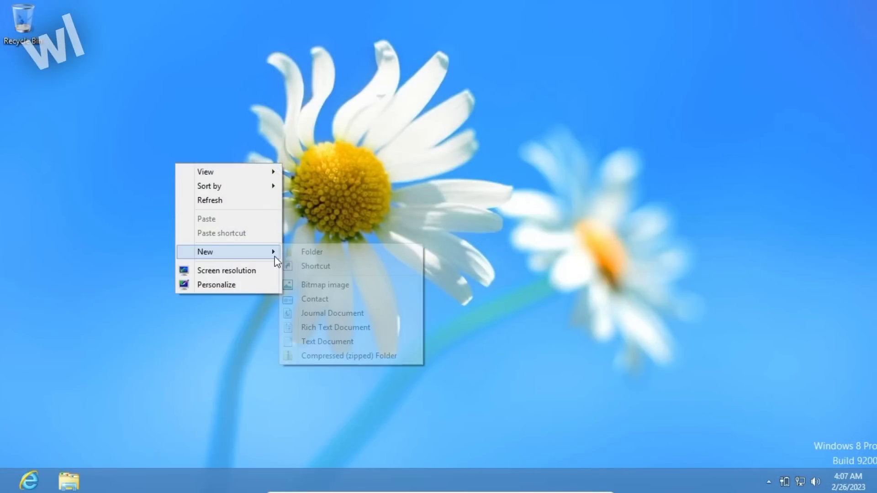
pyautogui.click(294, 253)
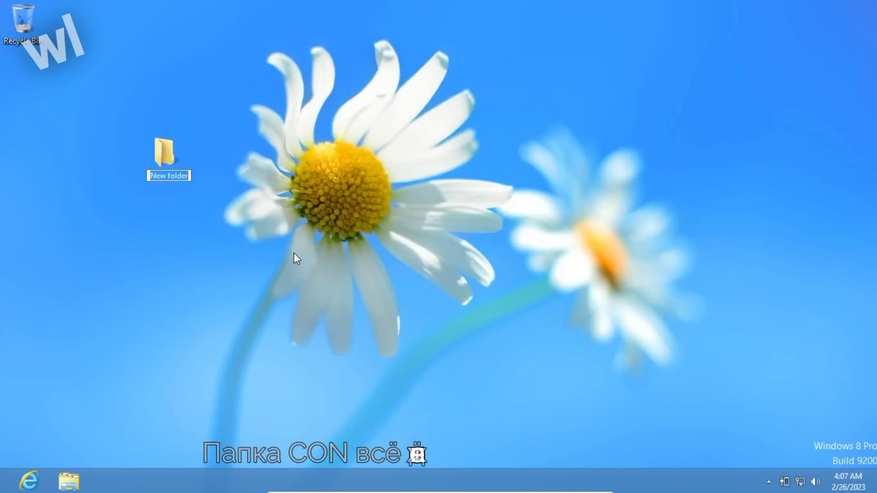
pyautogui.write('con')
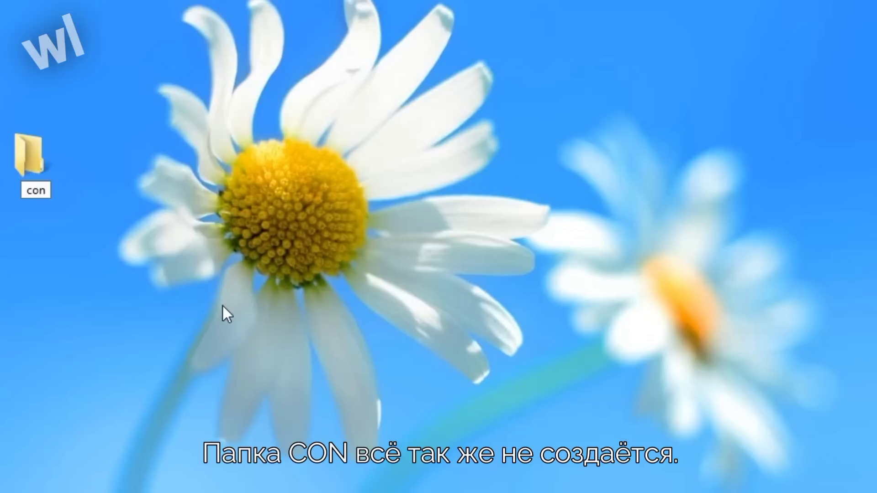
pyautogui.press('Return')
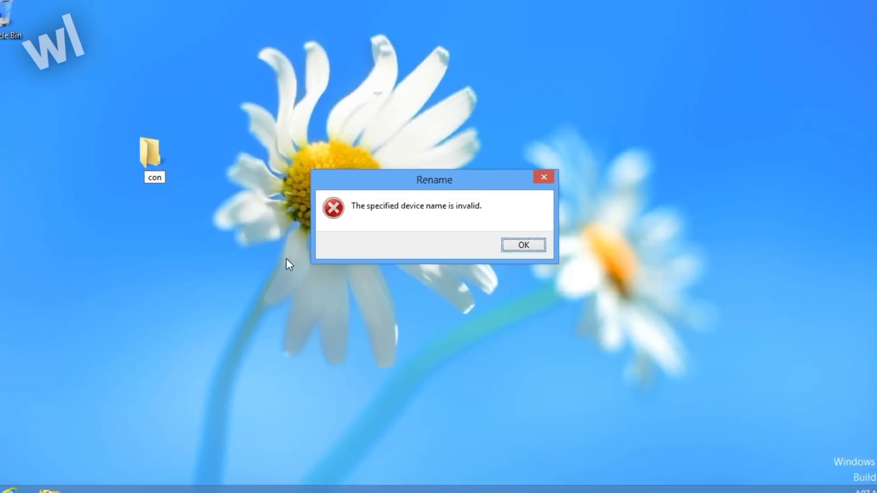
# Step: Dismiss the renaming error and name the new folder 3424234
pyautogui.press('Return')
pyautogui.write('3424234')
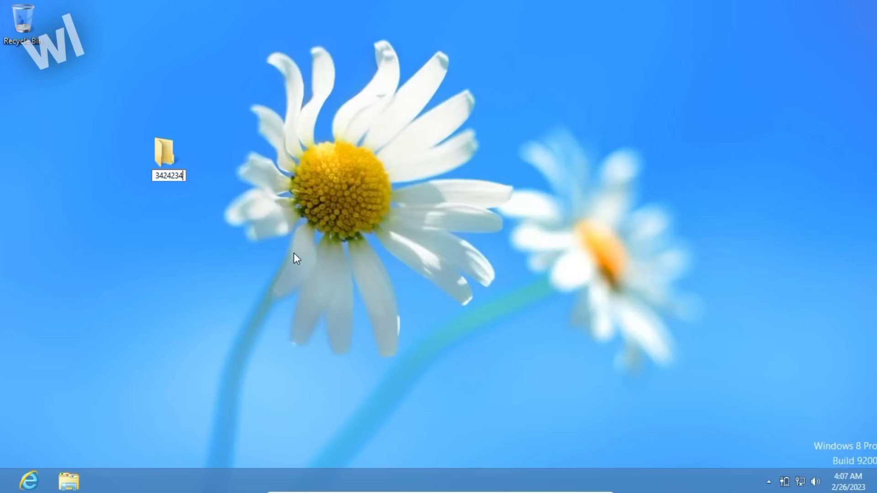
pyautogui.press('Return')
# Step: Run con\con as a command in Windows 8, then dismiss the error and close the Run dialog
pyautogui.press('super+r')
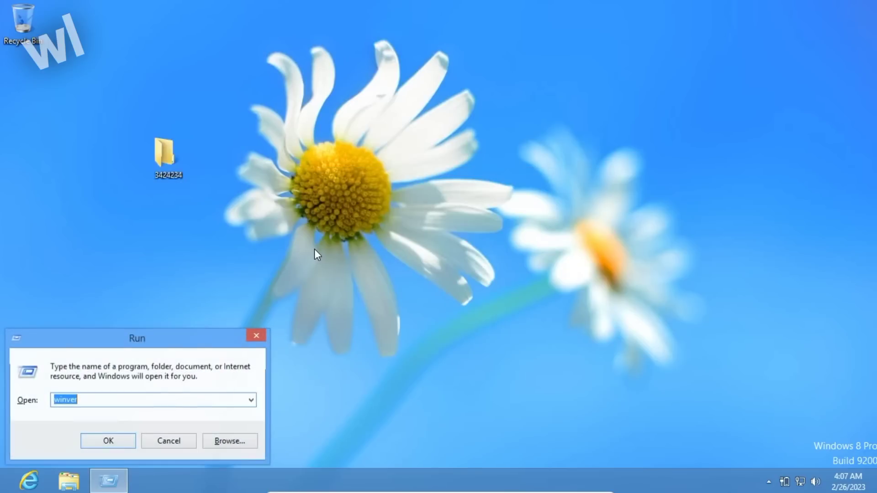
pyautogui.write('con\\c')
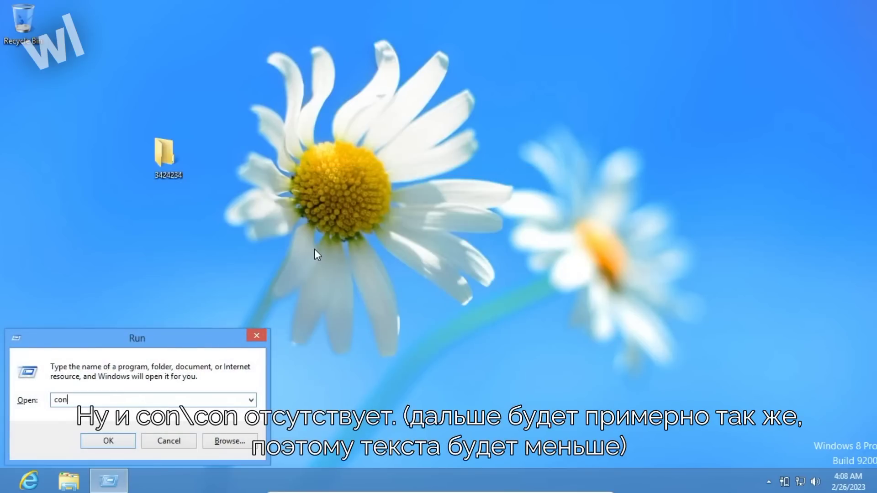
pyautogui.write('on')
pyautogui.press('Return')
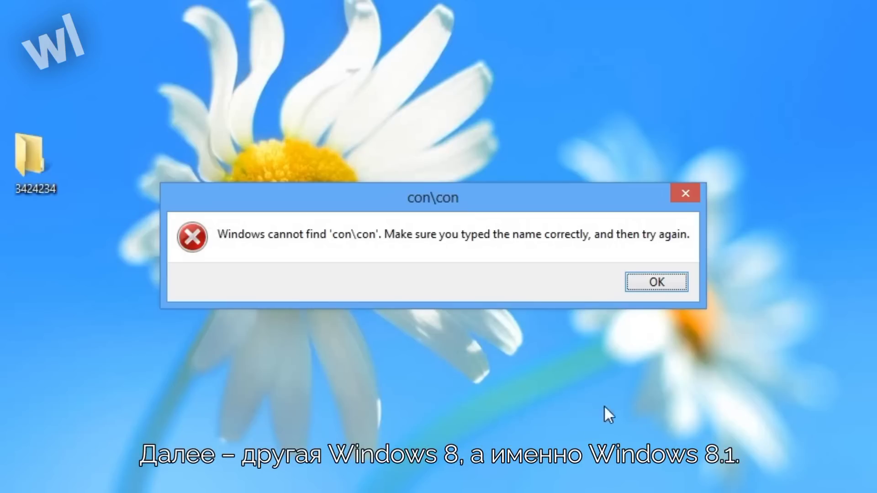
pyautogui.click(667, 290)
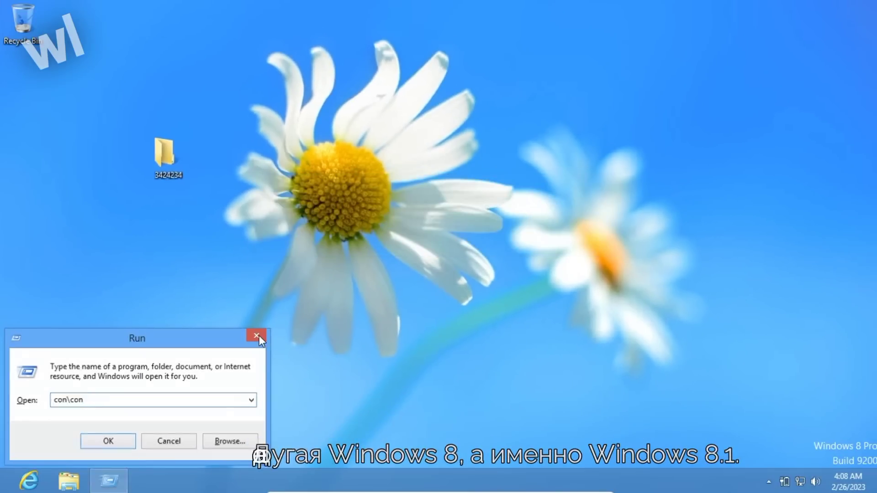
pyautogui.click(259, 335)
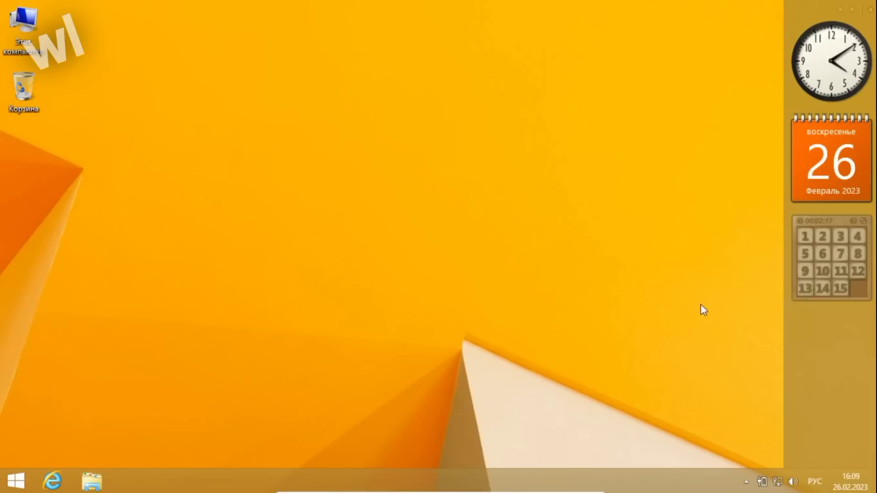
# Step: Switch to the Windows 8.1 desktop, close its sidebar and remove the clock, calendar and number puzzle gadgets
pyautogui.rightClick(816, 358)
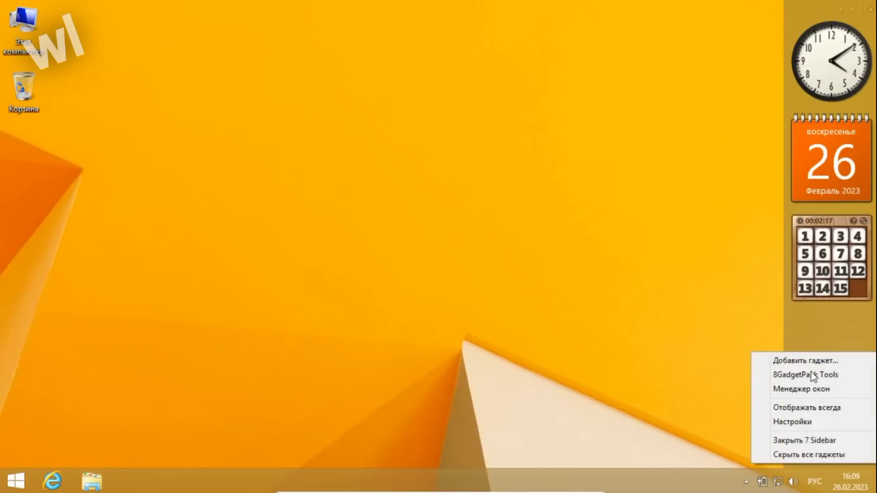
pyautogui.click(799, 454)
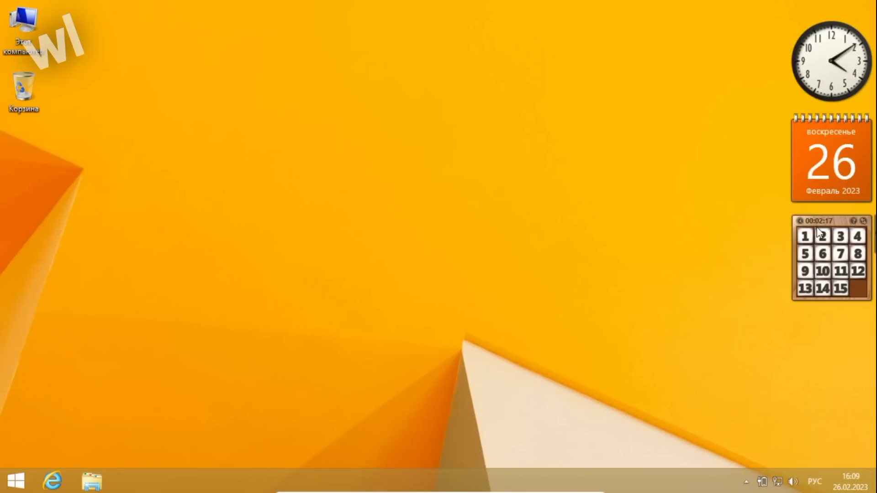
pyautogui.click(874, 218)
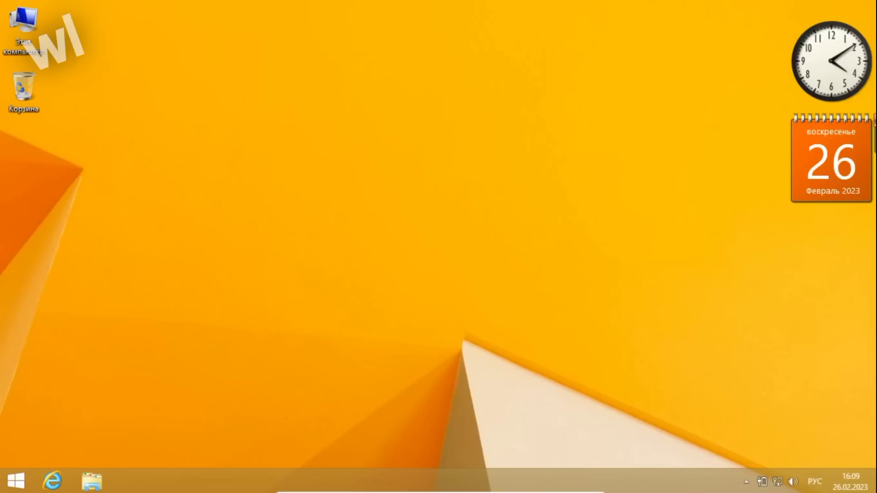
pyautogui.moveTo(571, 155); pyautogui.dragTo(391, 320)
# Step: Create a new folder on the Windows 8.1 desktop
pyautogui.rightClick(138, 188)
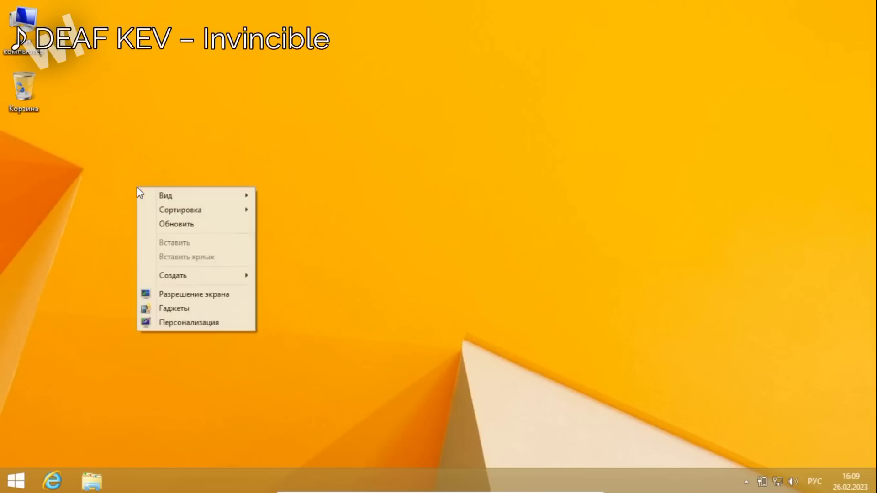
pyautogui.moveTo(221, 277)
pyautogui.click(278, 276)
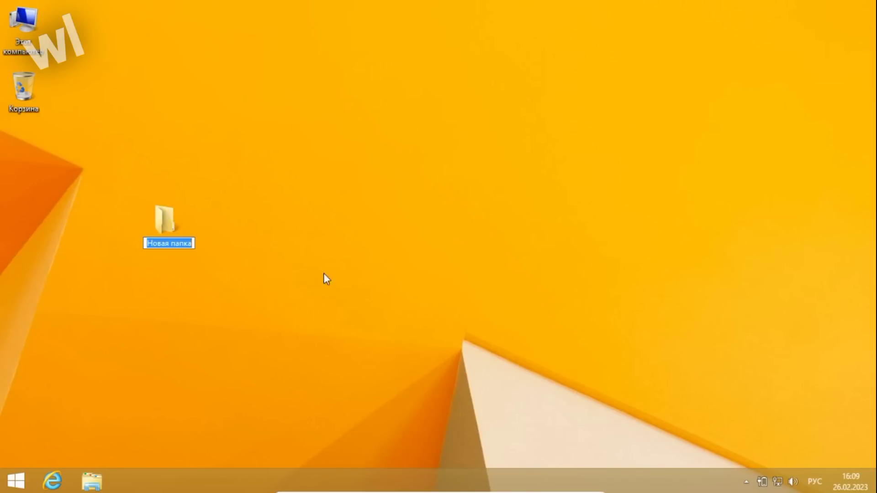